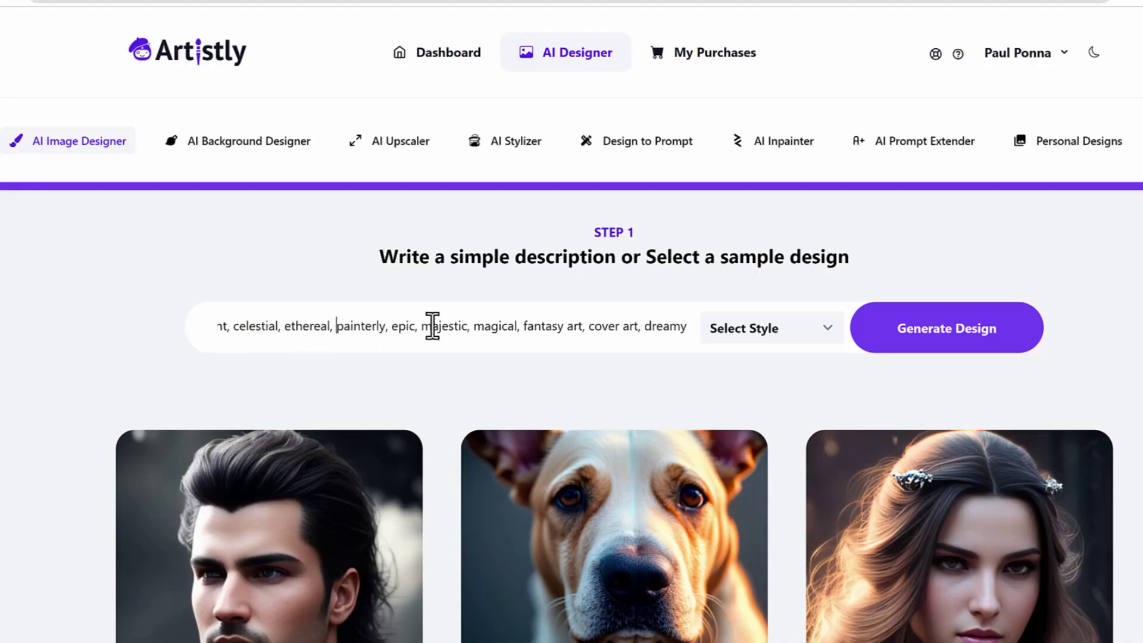
# - Choose the 2D & 3D Animated style and generate the thunder-god-with-hammer fantasy design
pyautogui.moveTo(531, 323); pyautogui.dragTo(602, 326)
pyautogui.click(427, 331)
pyautogui.click(741, 327)
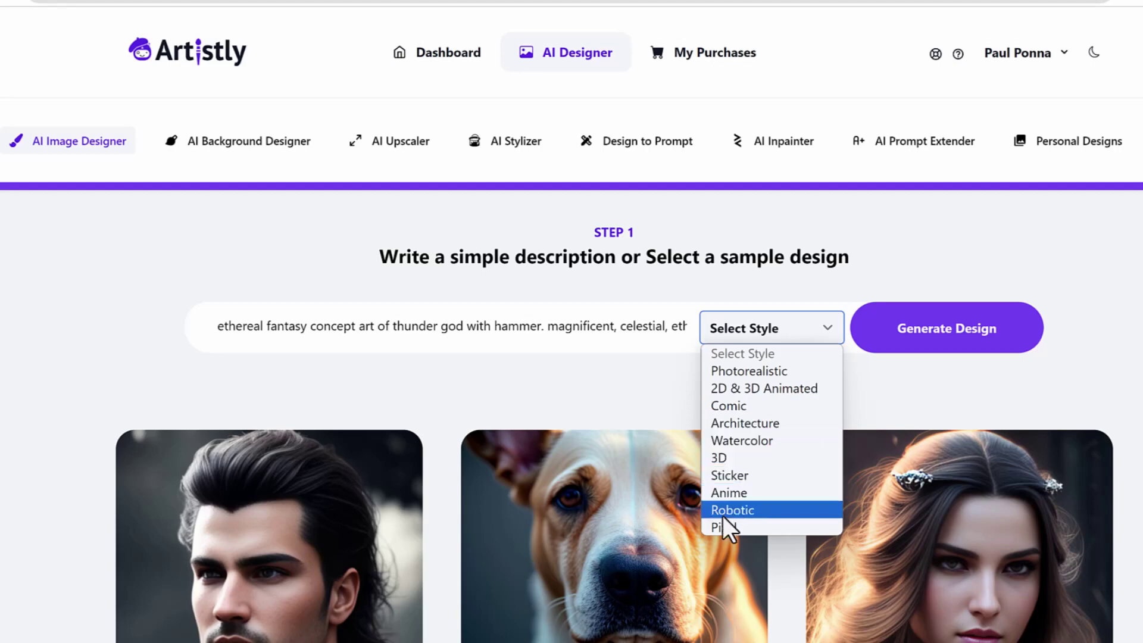
pyautogui.click(773, 393)
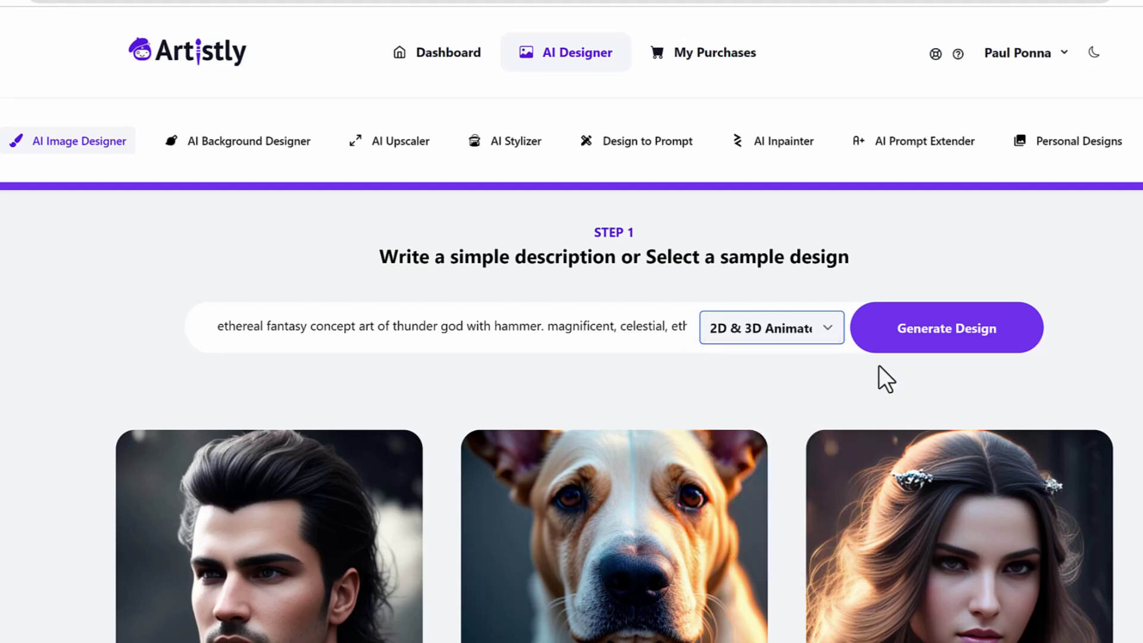
pyautogui.click(952, 348)
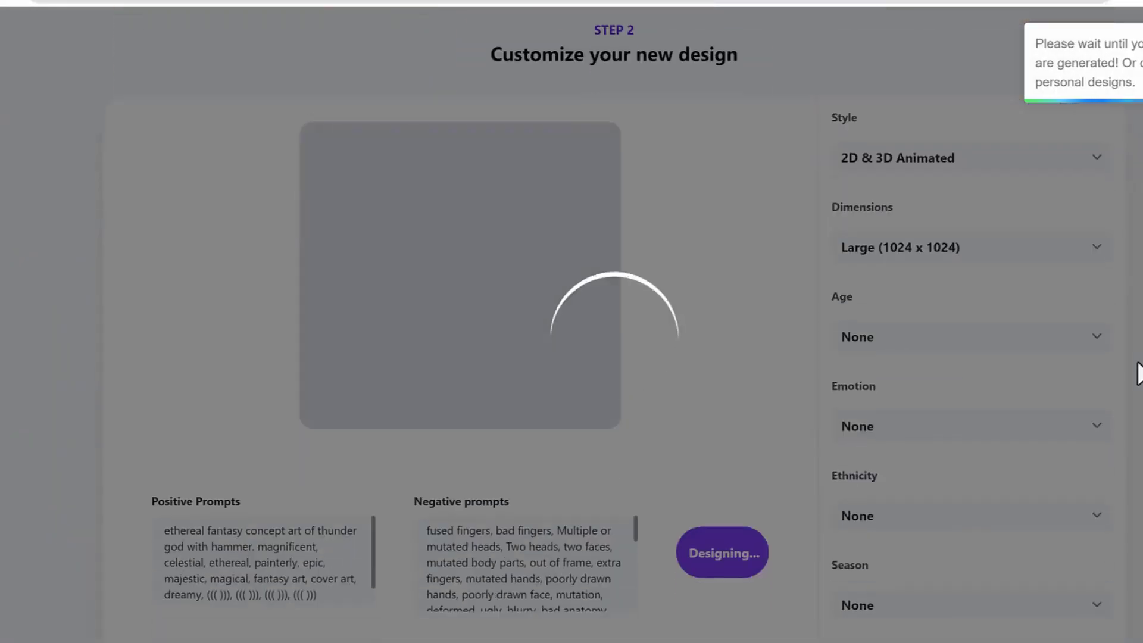
# - Preview the finished 1024 x 1024 thunder god image full size, then close the preview
pyautogui.scroll(-1, 737, 349)
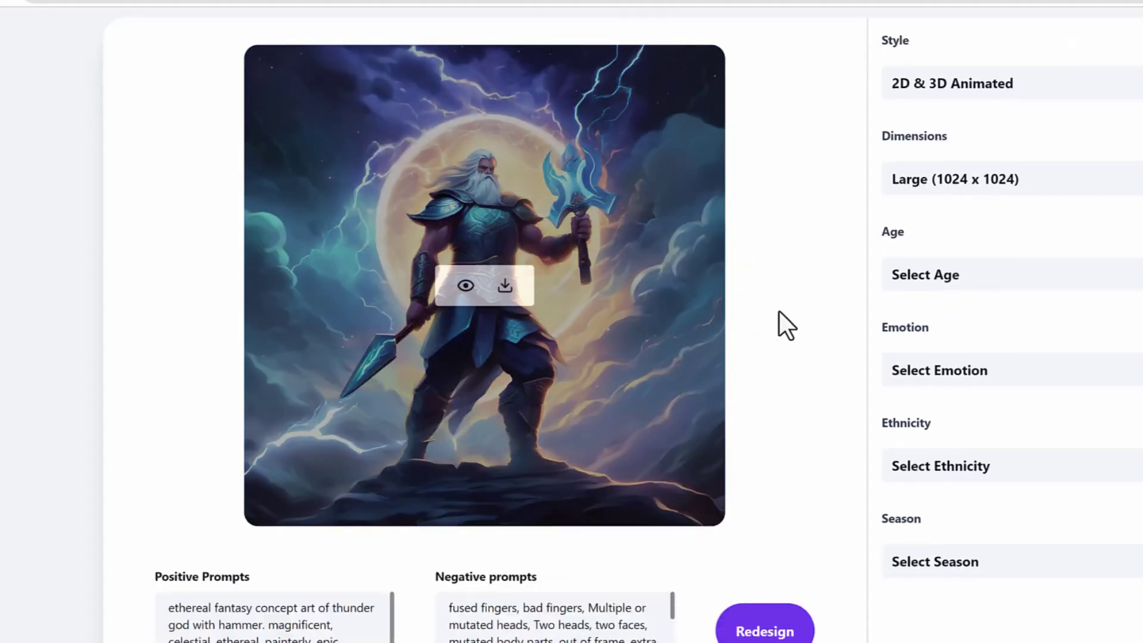
pyautogui.scroll(-1, 774, 378)
pyautogui.scroll(1, 787, 388)
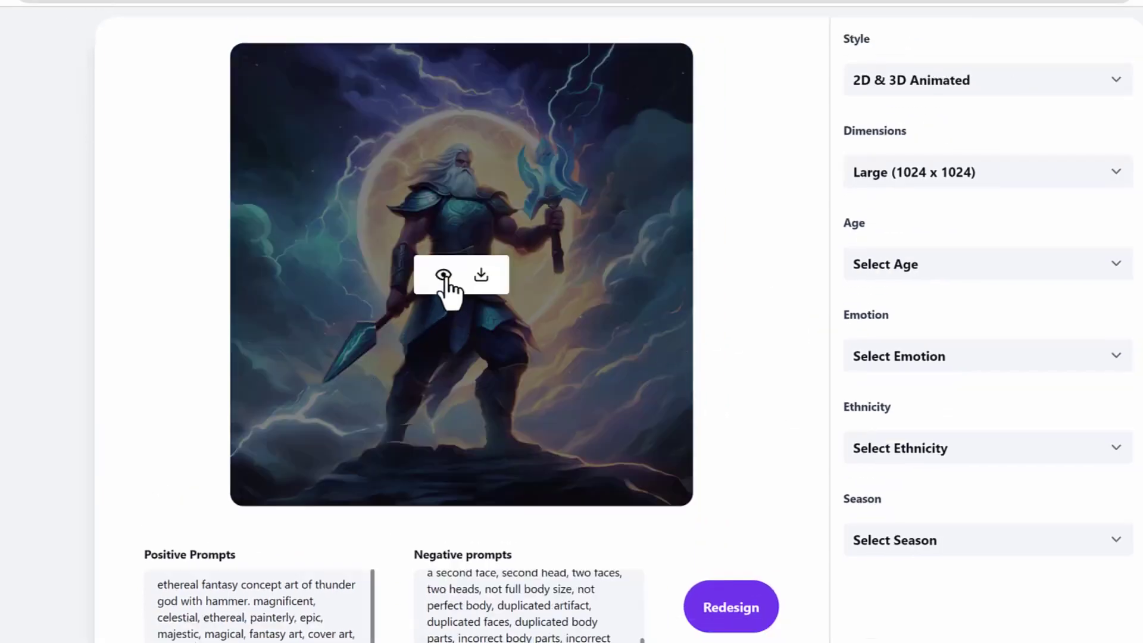
pyautogui.click(444, 276)
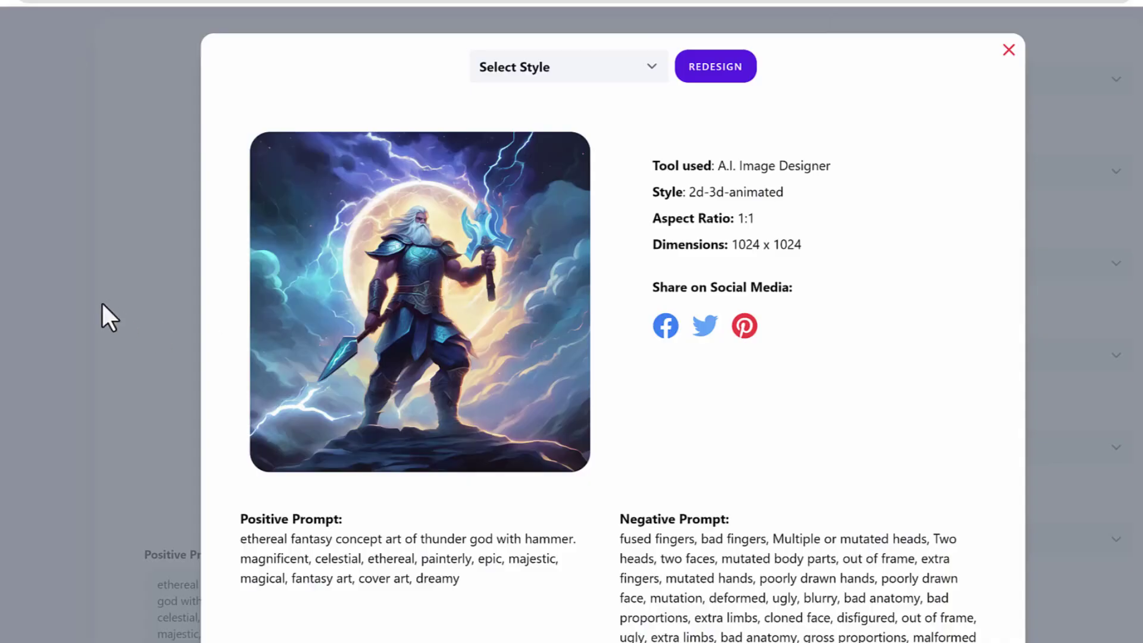
pyautogui.scroll(-3, 834, 333)
pyautogui.scroll(3, 837, 340)
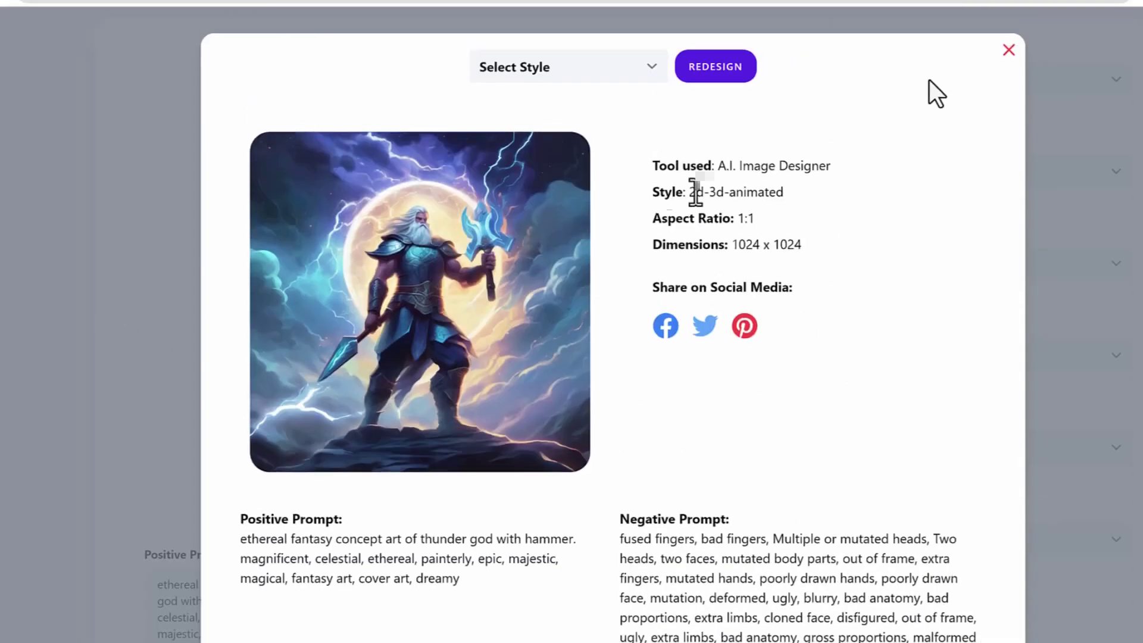
pyautogui.click(1009, 50)
# - Download the thunder god image as a 260 KB JPG and open the redesign style list
pyautogui.moveTo(483, 215)
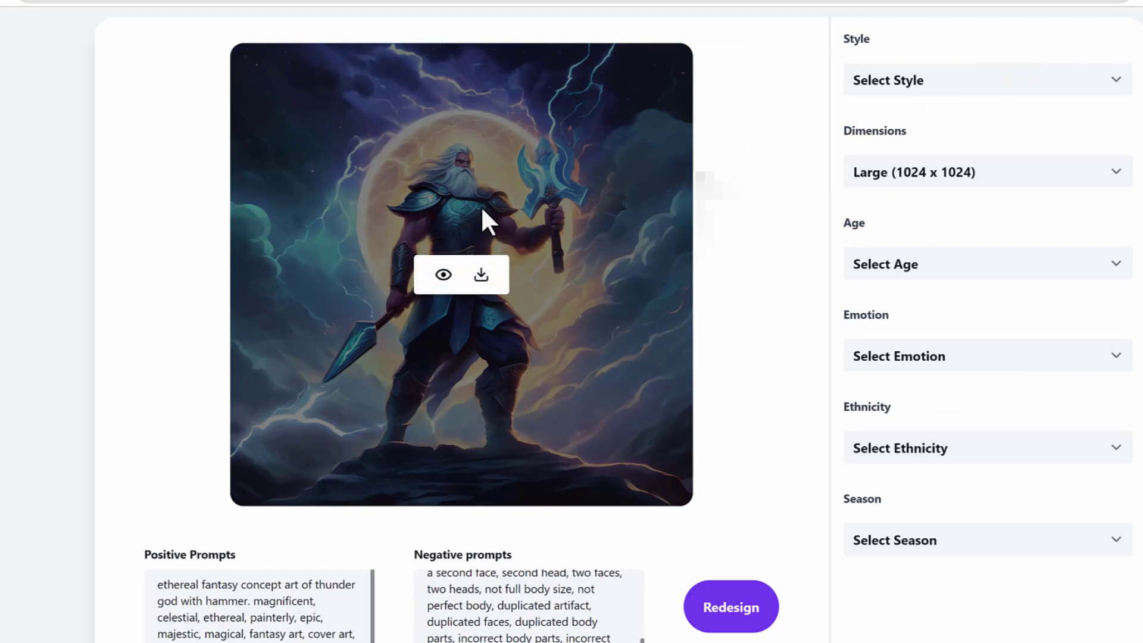
pyautogui.click(482, 277)
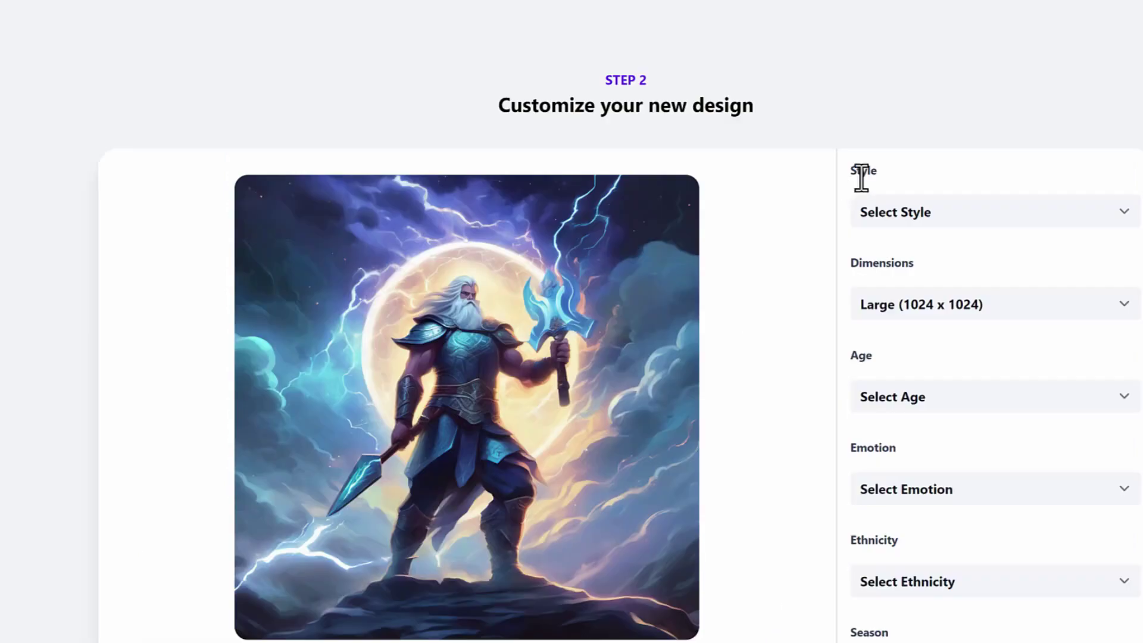
pyautogui.doubleClick(864, 171)
pyautogui.click(908, 220)
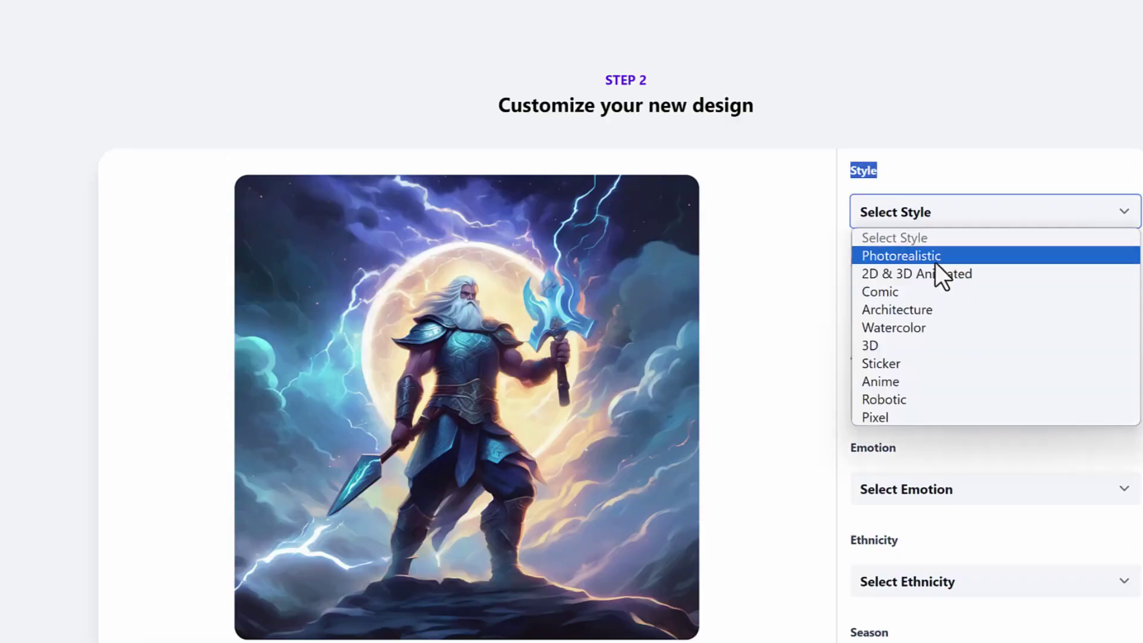
# - Redesign the thunder god image in Sticker style as a framed Viking warrior sticker
pyautogui.click(910, 363)
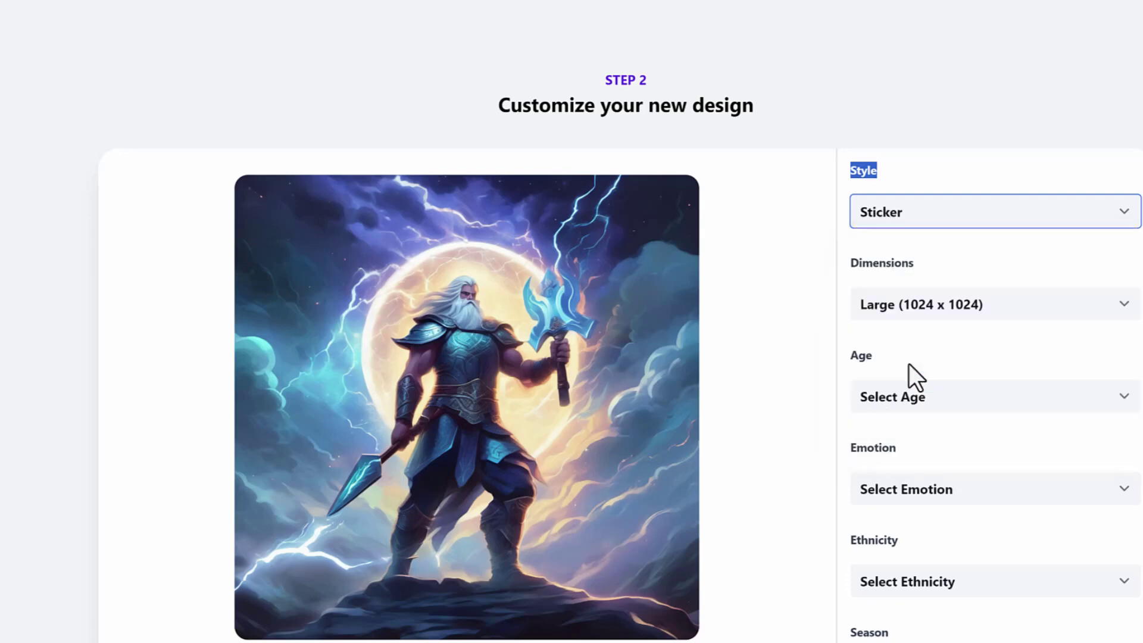
pyautogui.click(766, 616)
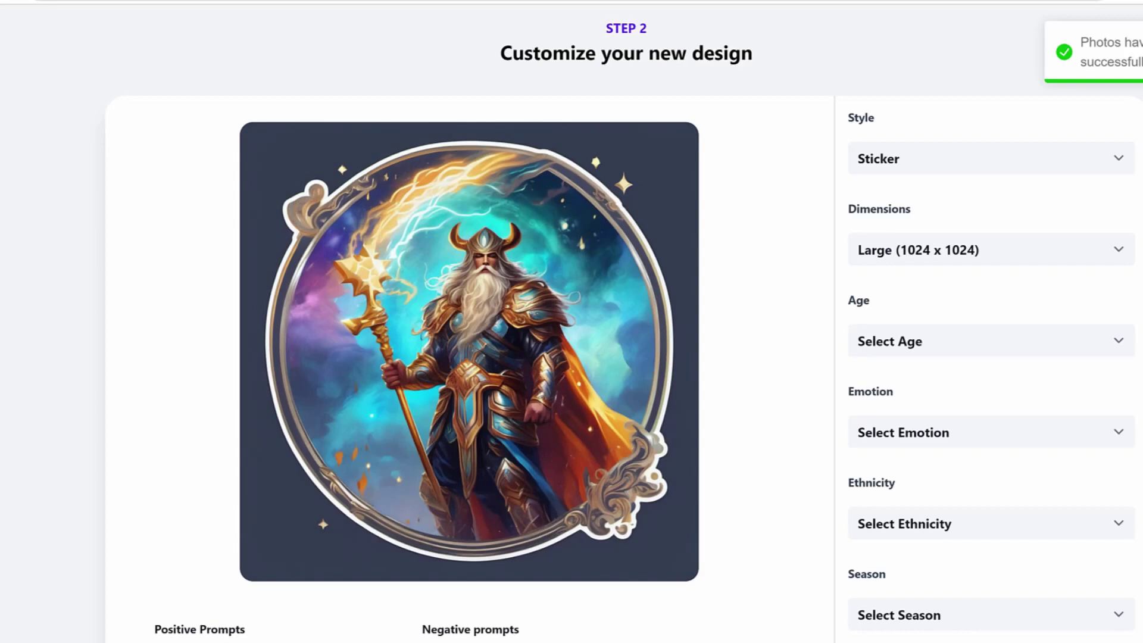
pyautogui.moveTo(57, 293)
pyautogui.mouseDown()
pyautogui.moveTo(285, 295)
pyautogui.moveTo(308, 276)
pyautogui.moveTo(336, 309)
pyautogui.moveTo(295, 329)
pyautogui.mouseUp()
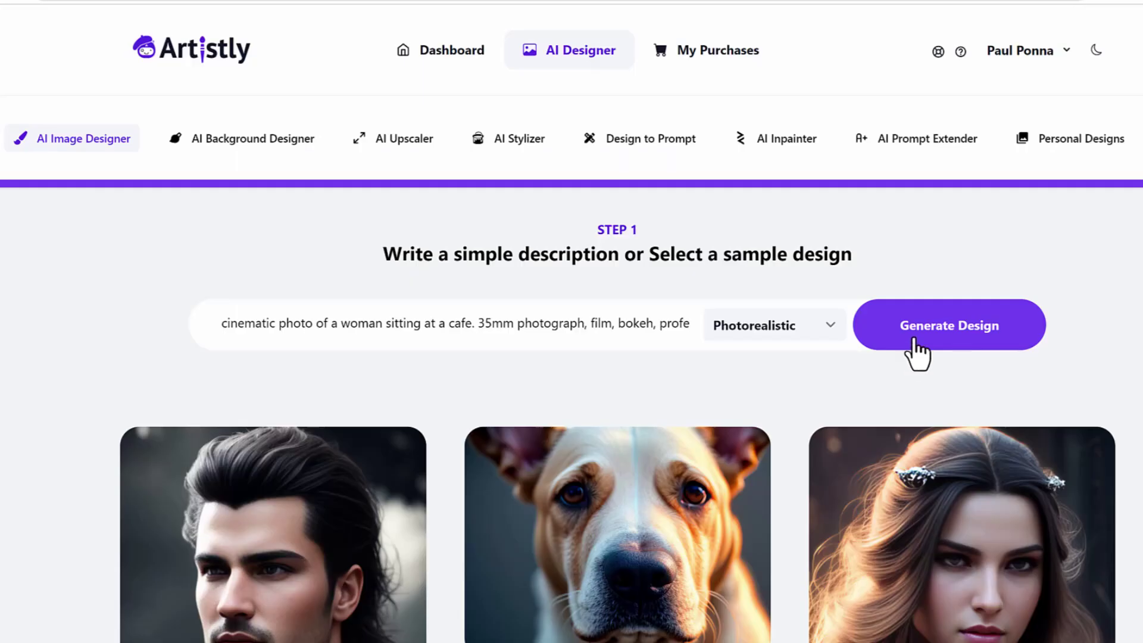
# - Generate the photorealistic café woman image, then switch the style to 2D & 3D Animated
pyautogui.click(943, 326)
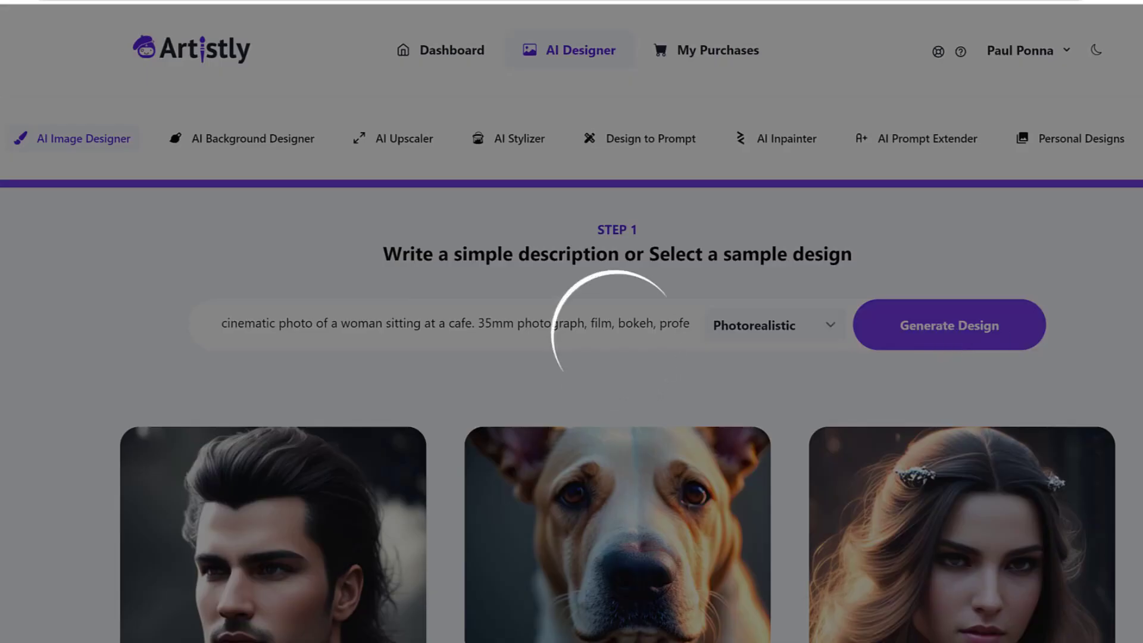
pyautogui.click(854, 220)
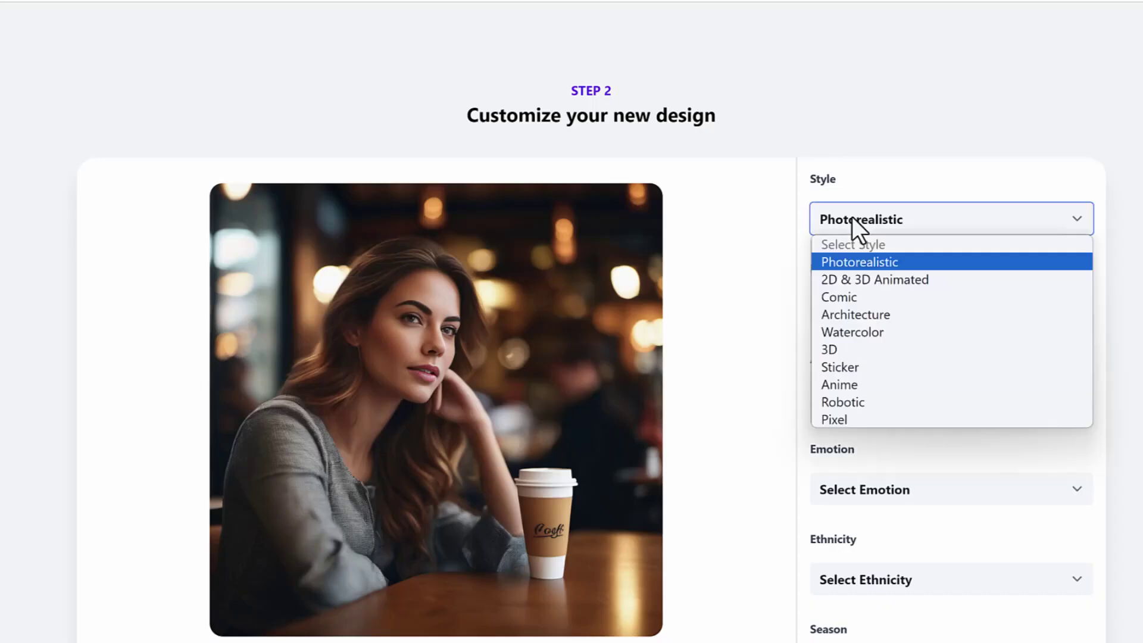
pyautogui.click(895, 279)
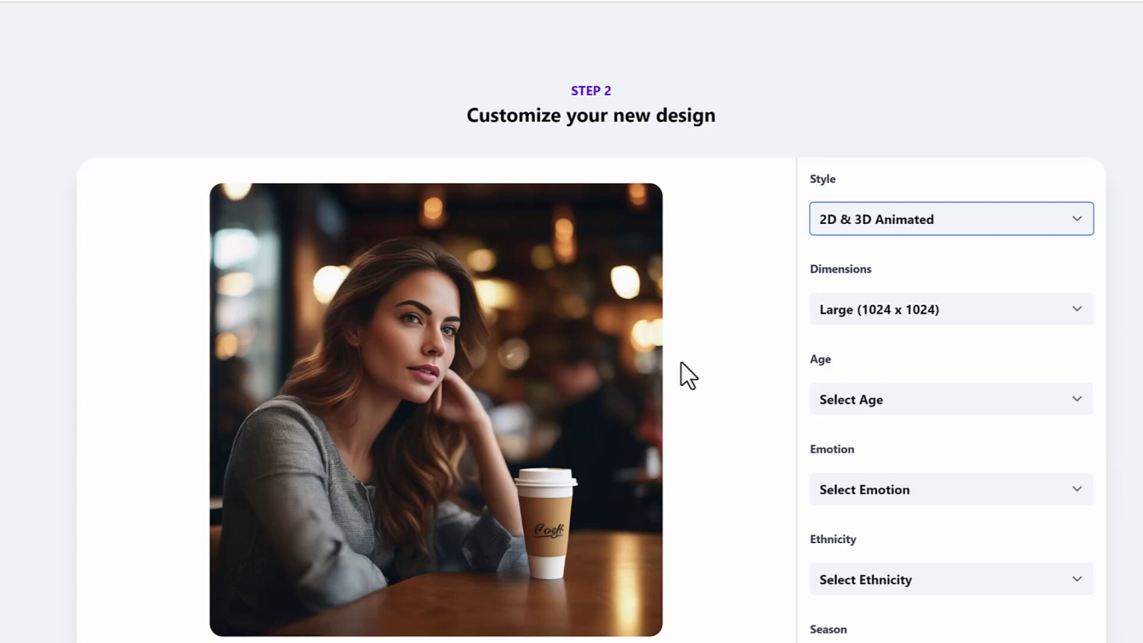
pyautogui.click(879, 205)
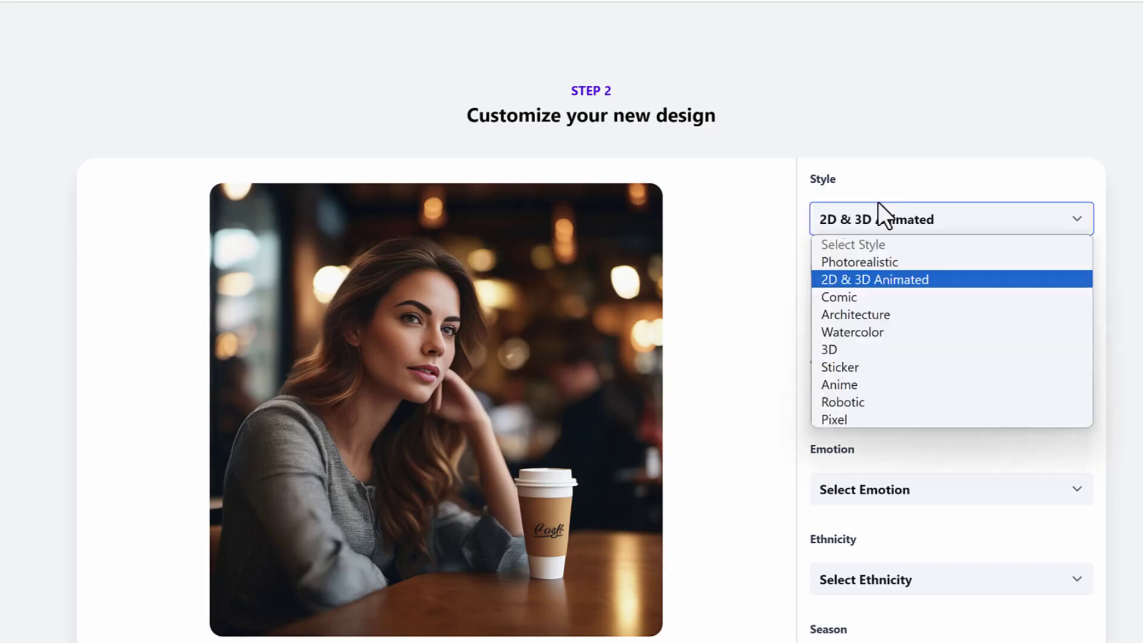
pyautogui.click(753, 225)
pyautogui.scroll(-3, 756, 358)
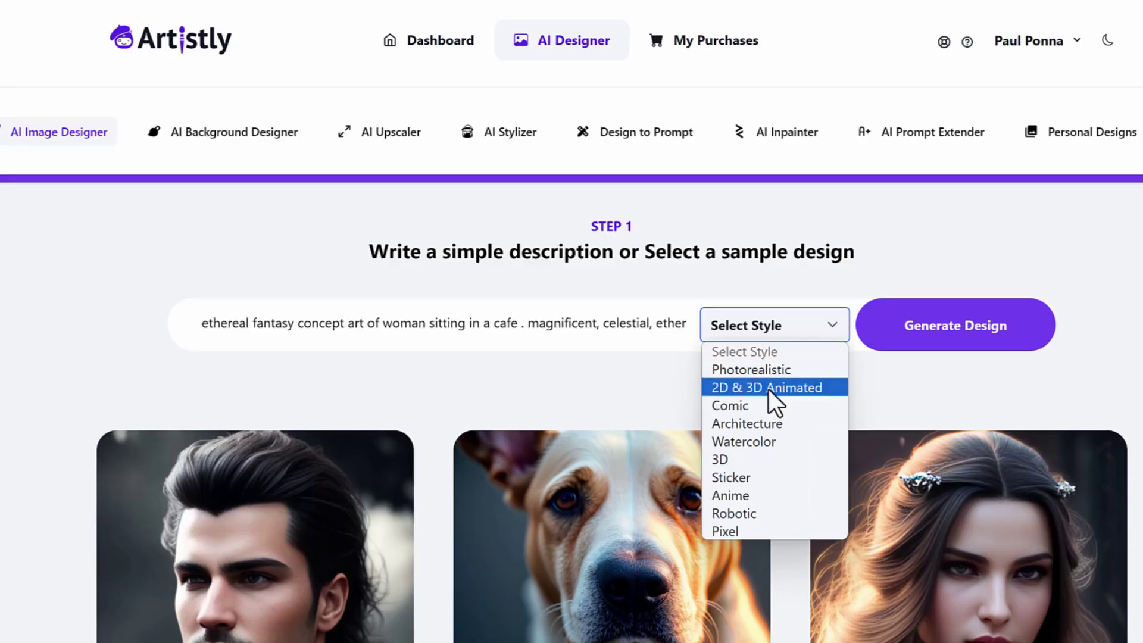
pyautogui.click(769, 390)
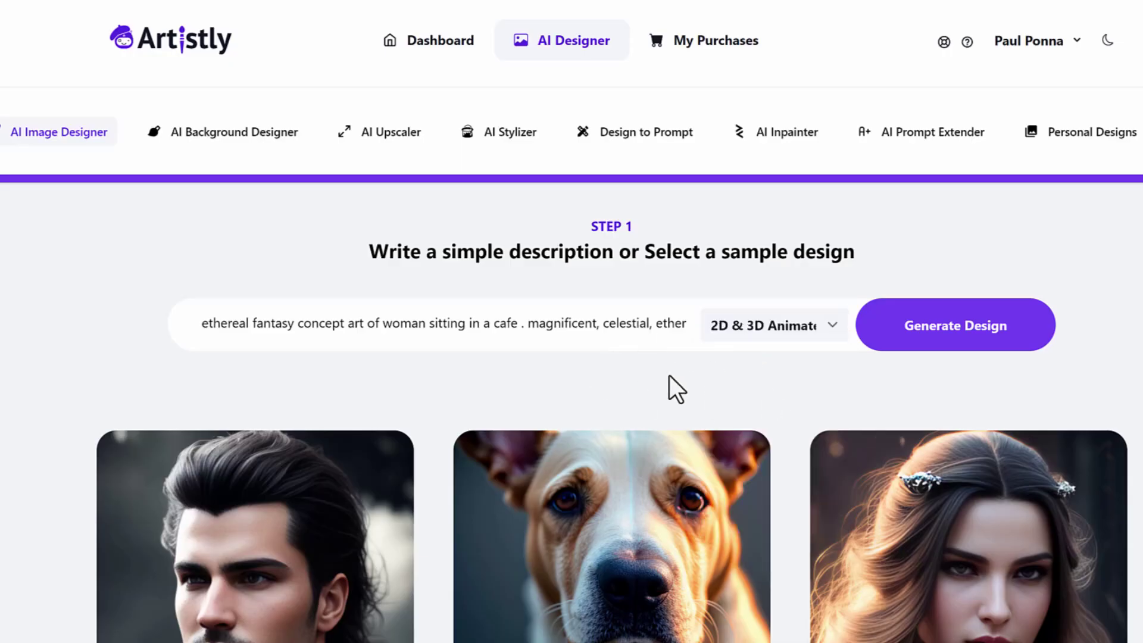
# - Generate the ethereal fantasy café design in 2D & 3D Animated, then set the style to Sticker
pyautogui.moveTo(393, 326); pyautogui.dragTo(170, 346)
pyautogui.moveTo(334, 327); pyautogui.dragTo(43, 327)
pyautogui.click(347, 316)
pyautogui.click(972, 335)
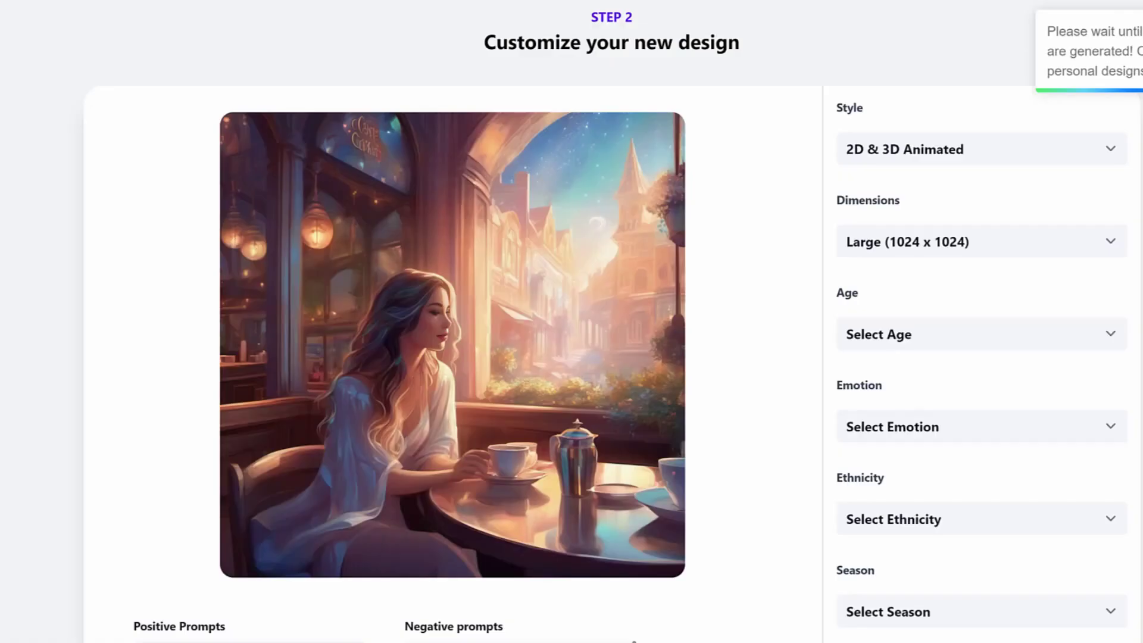
pyautogui.click(889, 152)
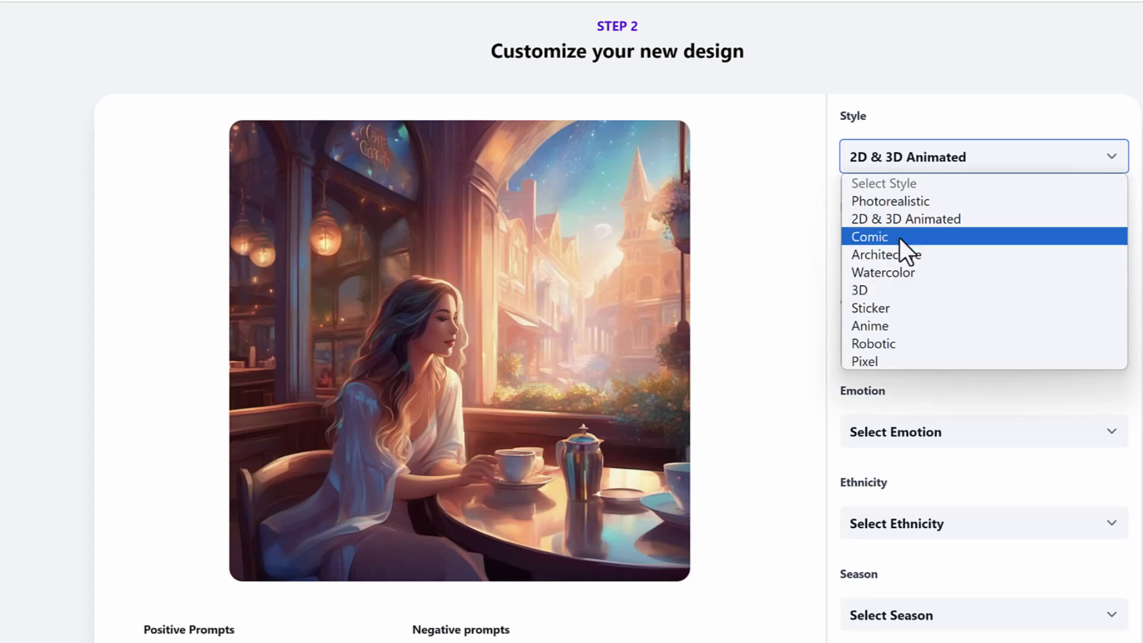
pyautogui.click(898, 305)
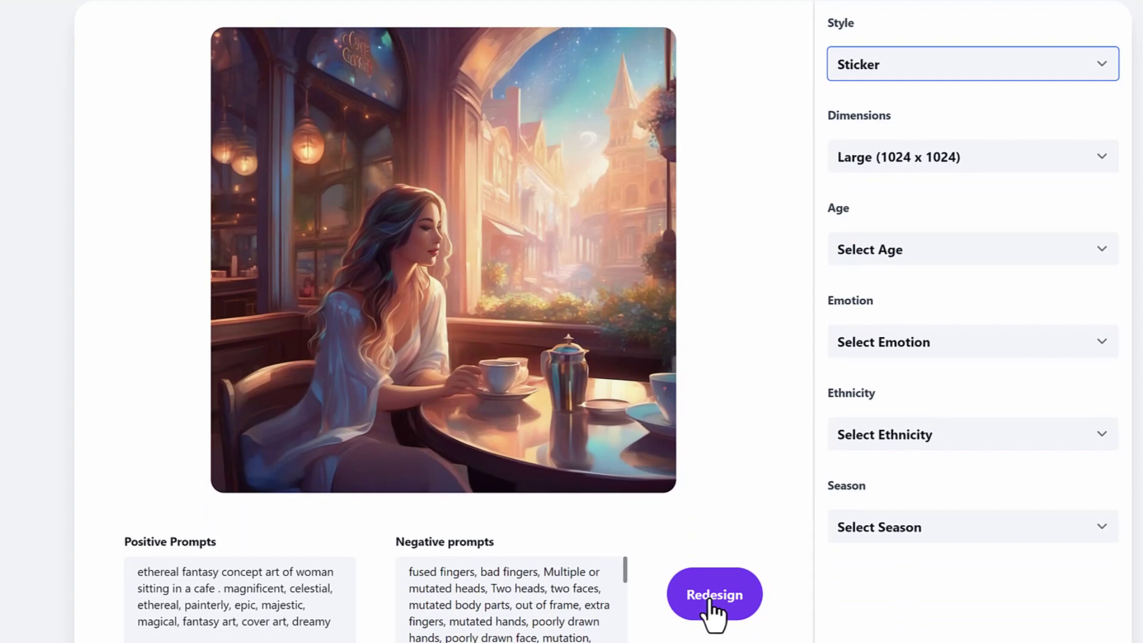
# - Redesign the fantasy café woman image as a sticker
pyautogui.click(712, 601)
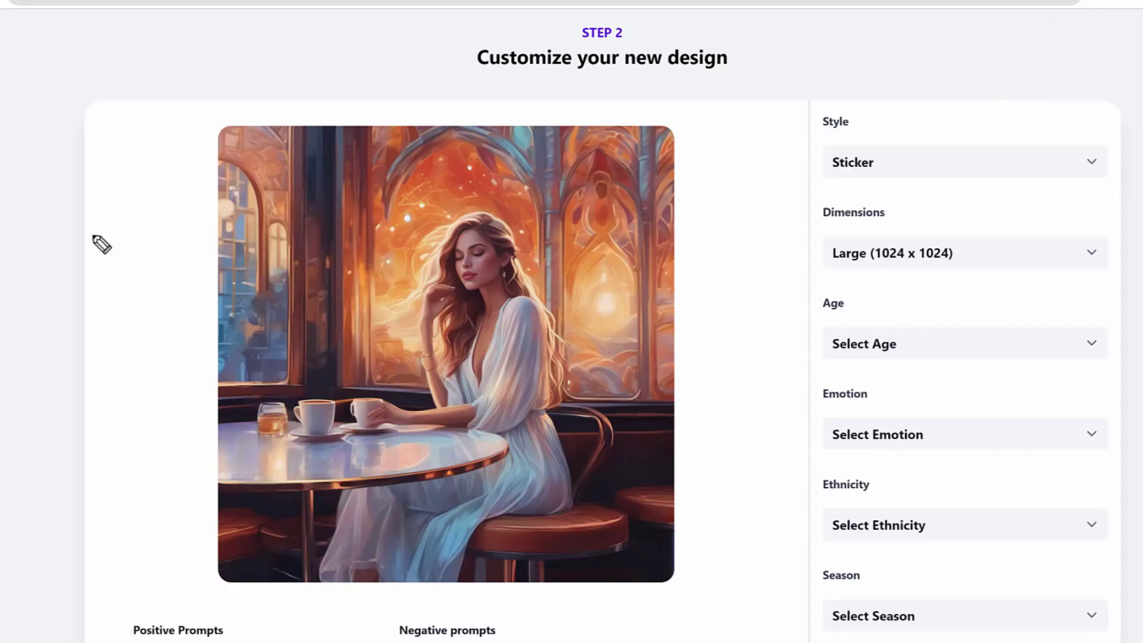
pyautogui.moveTo(610, 218)
pyautogui.mouseDown()
pyautogui.moveTo(566, 230)
pyautogui.moveTo(595, 240)
pyautogui.mouseUp()
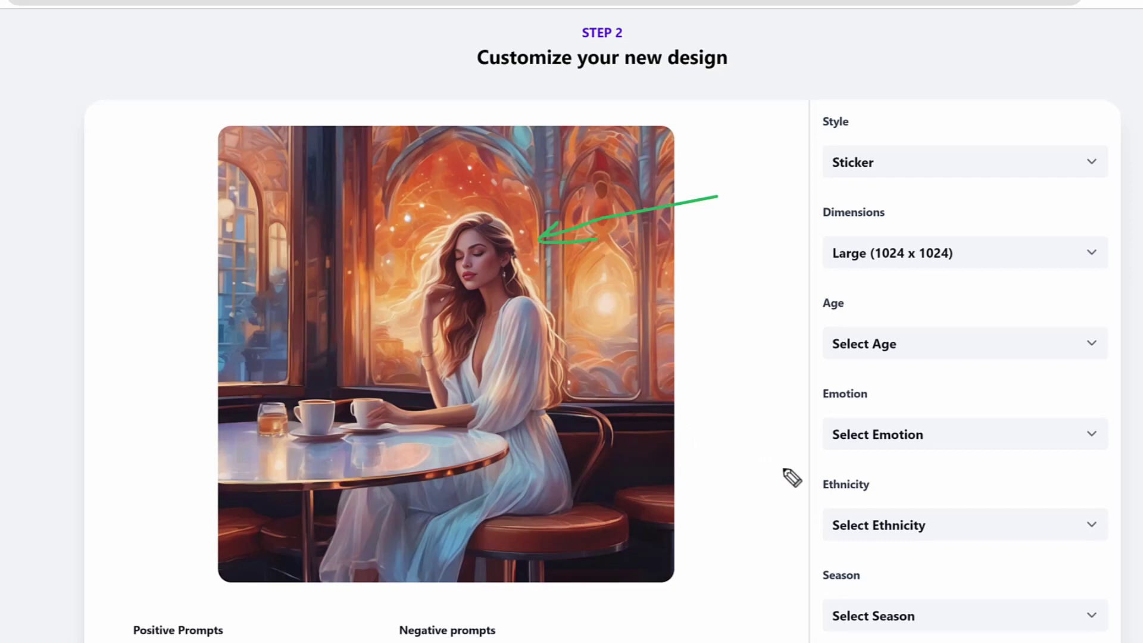
pyautogui.moveTo(784, 470)
pyautogui.mouseDown()
pyautogui.moveTo(589, 391)
pyautogui.moveTo(638, 375)
pyautogui.mouseUp()
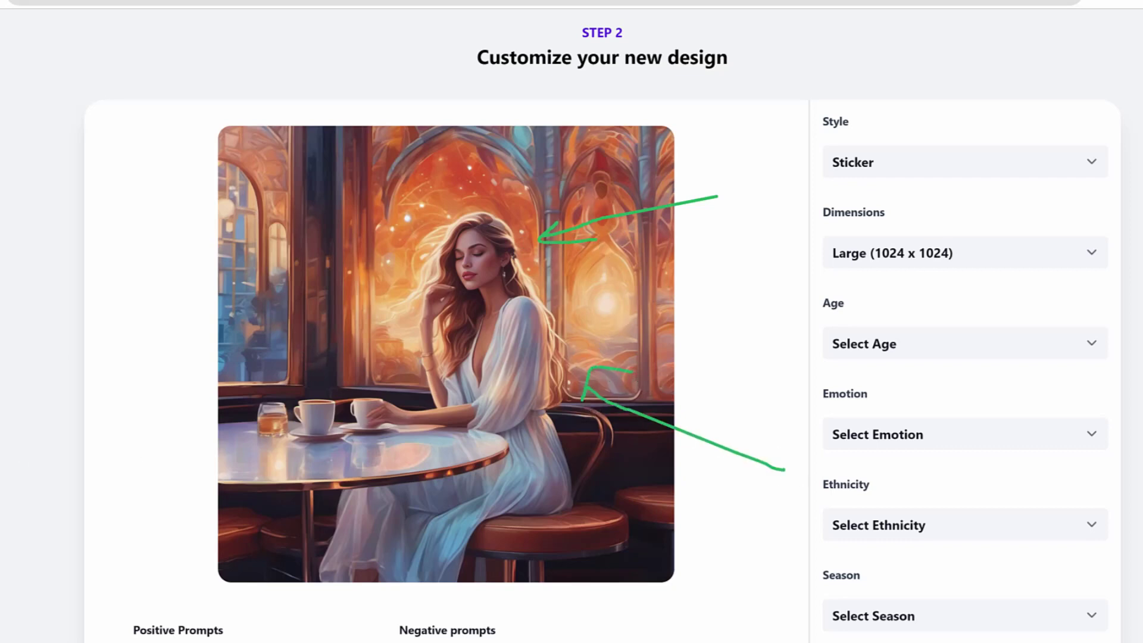
# - Switch the style to Comic and redesign the café woman image again
pyautogui.click(887, 171)
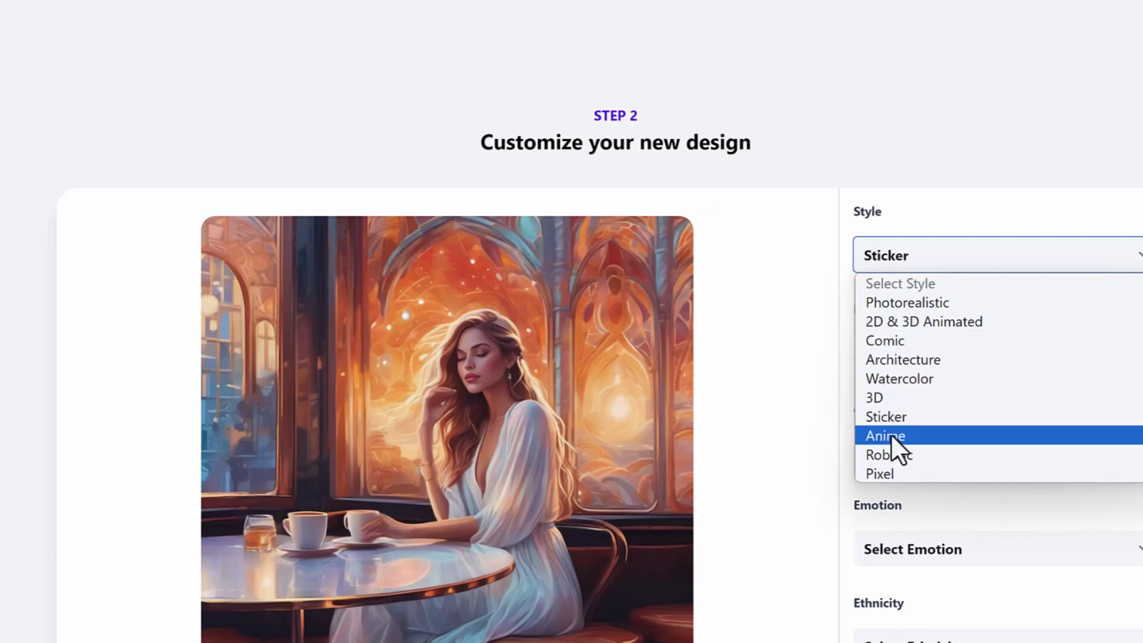
pyautogui.click(911, 344)
pyautogui.scroll(-6, 774, 349)
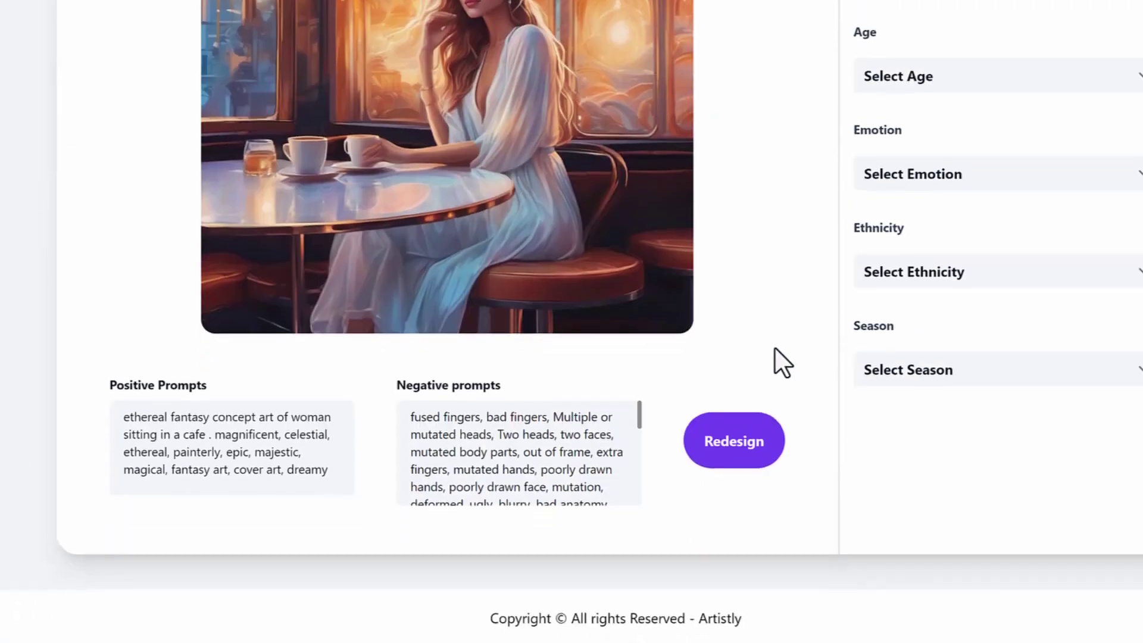
pyautogui.click(744, 452)
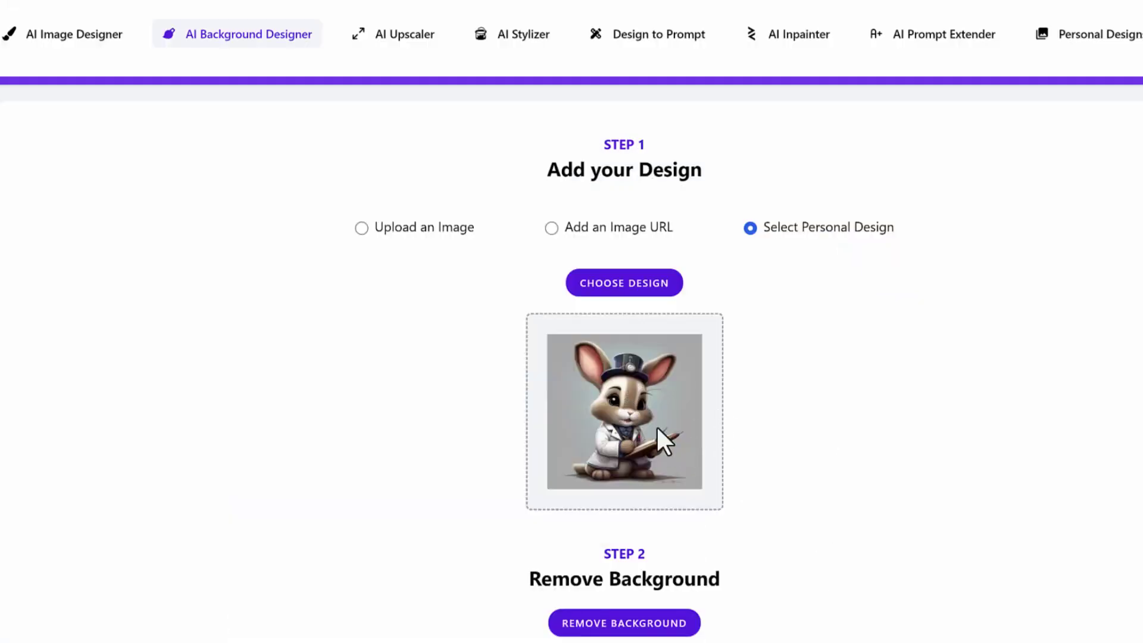
# - Replace the jungle prompt with 'desert in a sunny day' and redesign the bunny's background
pyautogui.scroll(-2, 804, 390)
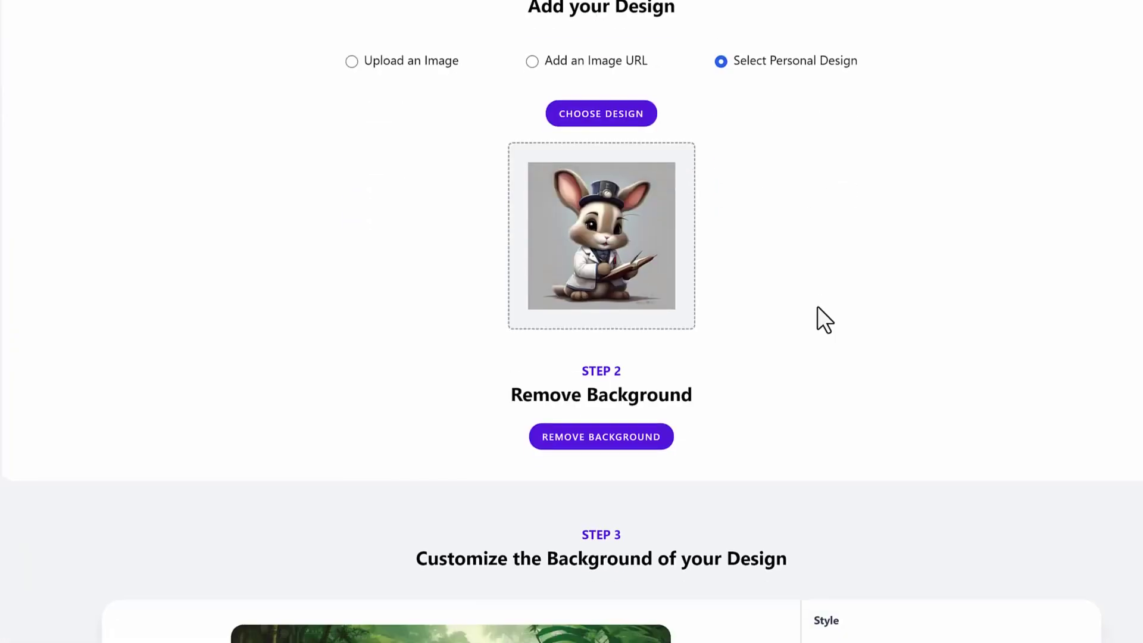
pyautogui.scroll(-9, 819, 303)
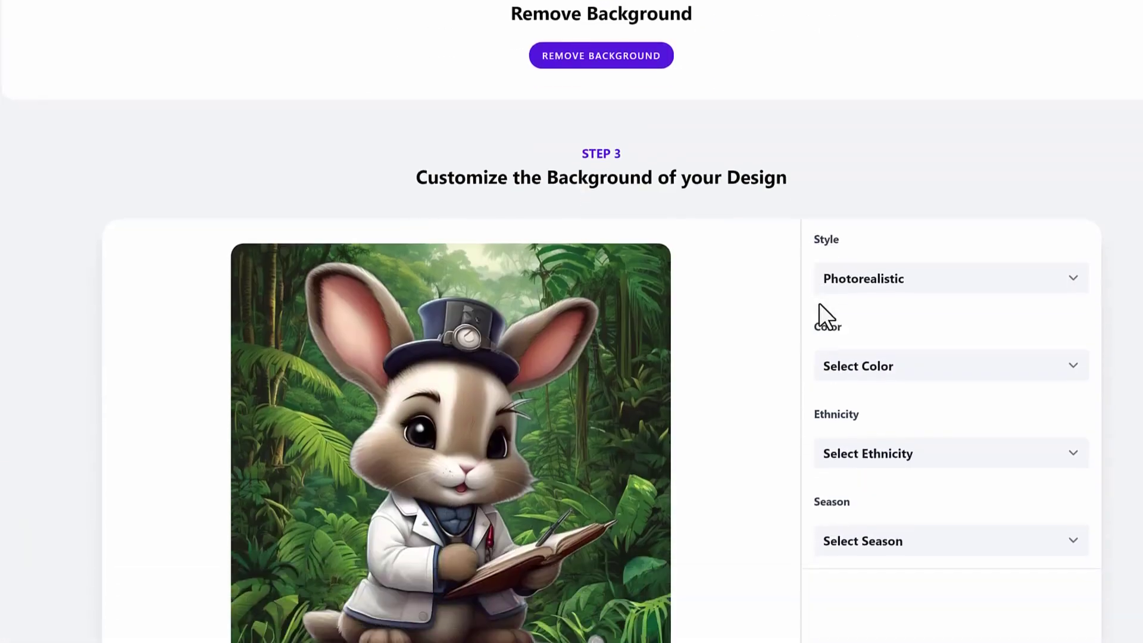
pyautogui.scroll(-3, 820, 302)
pyautogui.scroll(1, 820, 315)
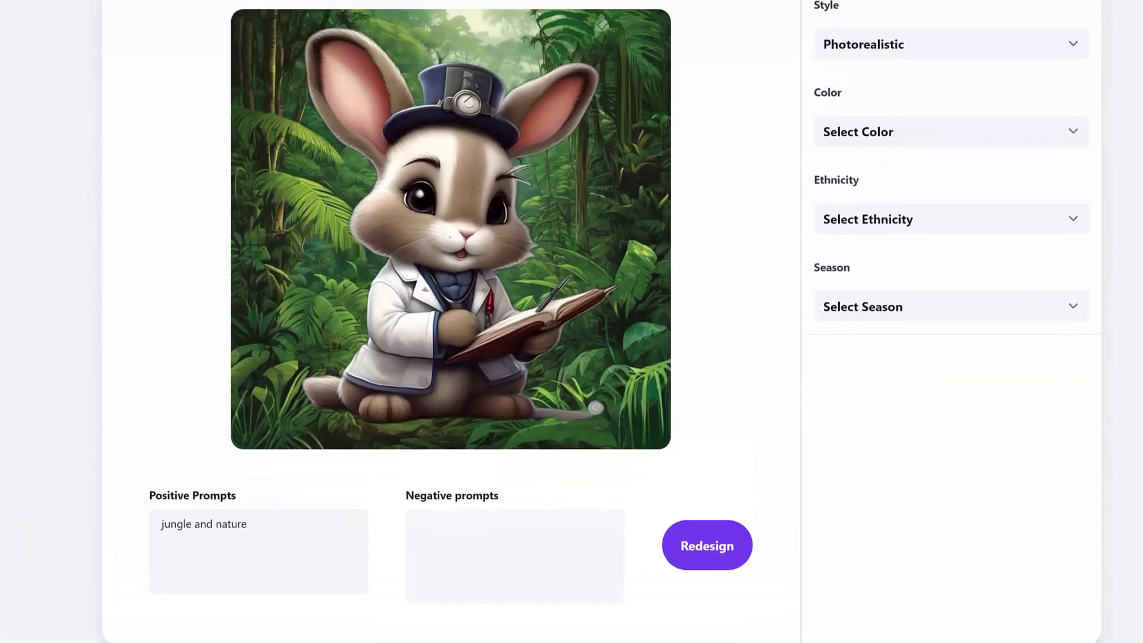
pyautogui.tripleClick(269, 529)
pyautogui.write('desert')
pyautogui.write('in a sunny day')
pyautogui.click(708, 546)
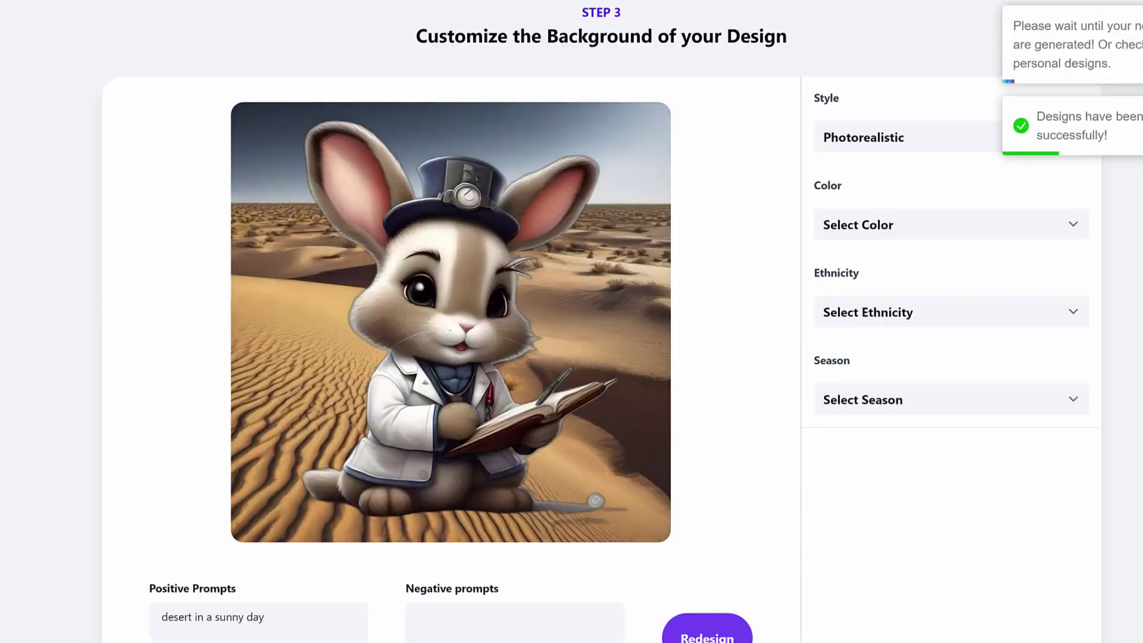
# - Point out the new sunny desert background with two annotation arrows, then clear them
pyautogui.moveTo(715, 211); pyautogui.dragTo(581, 277)
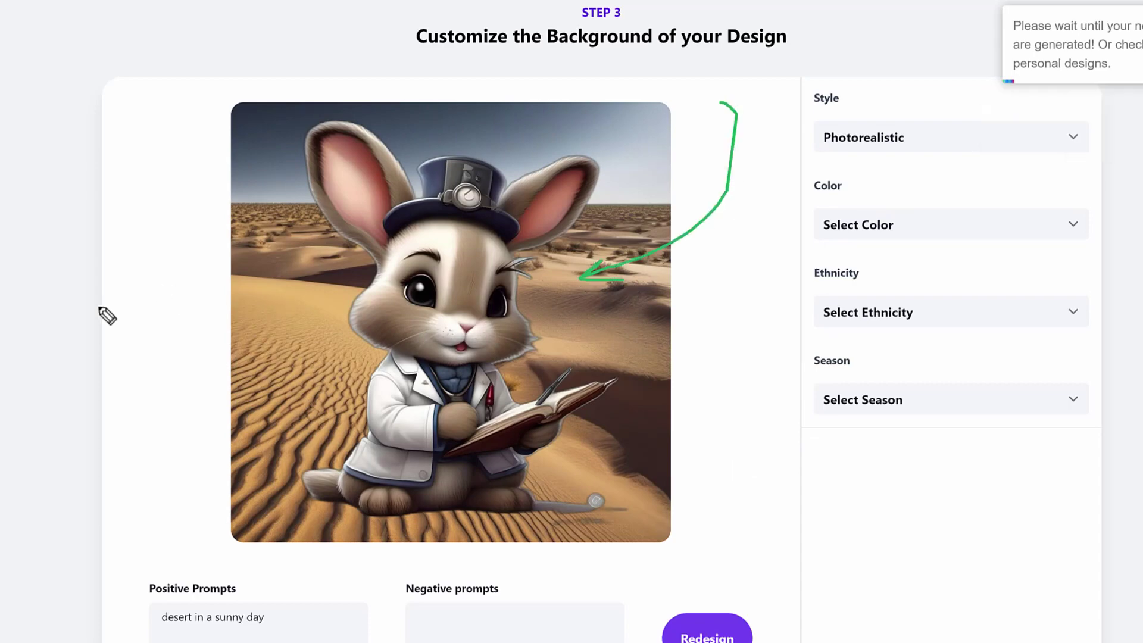
pyautogui.moveTo(132, 304)
pyautogui.mouseDown()
pyautogui.moveTo(280, 283)
pyautogui.moveTo(272, 313)
pyautogui.mouseUp()
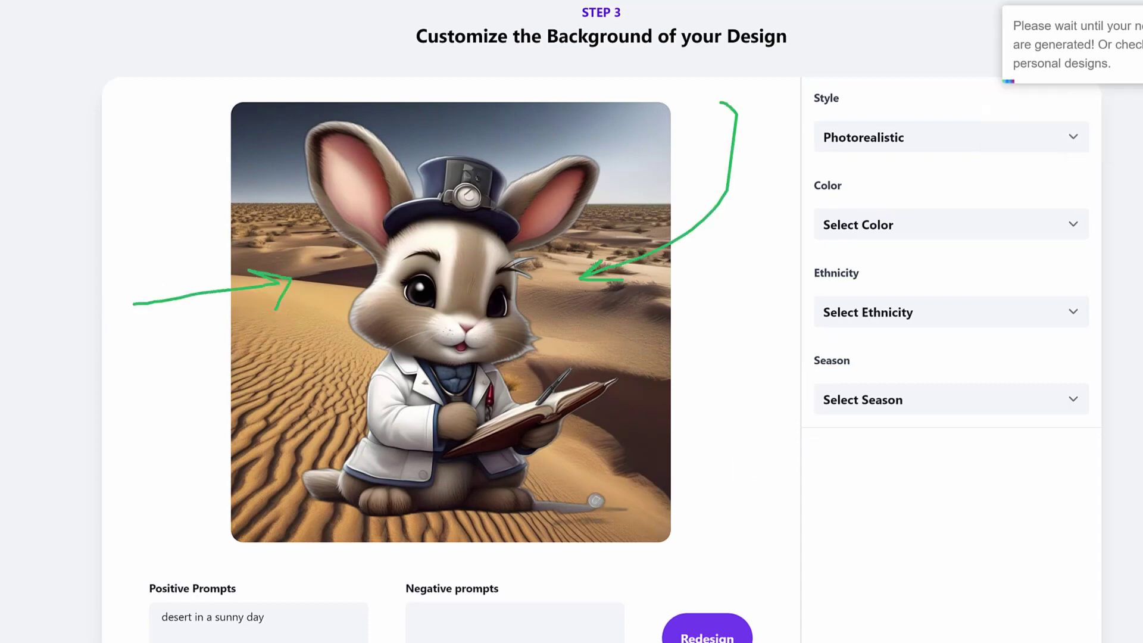
pyautogui.press('Escape')
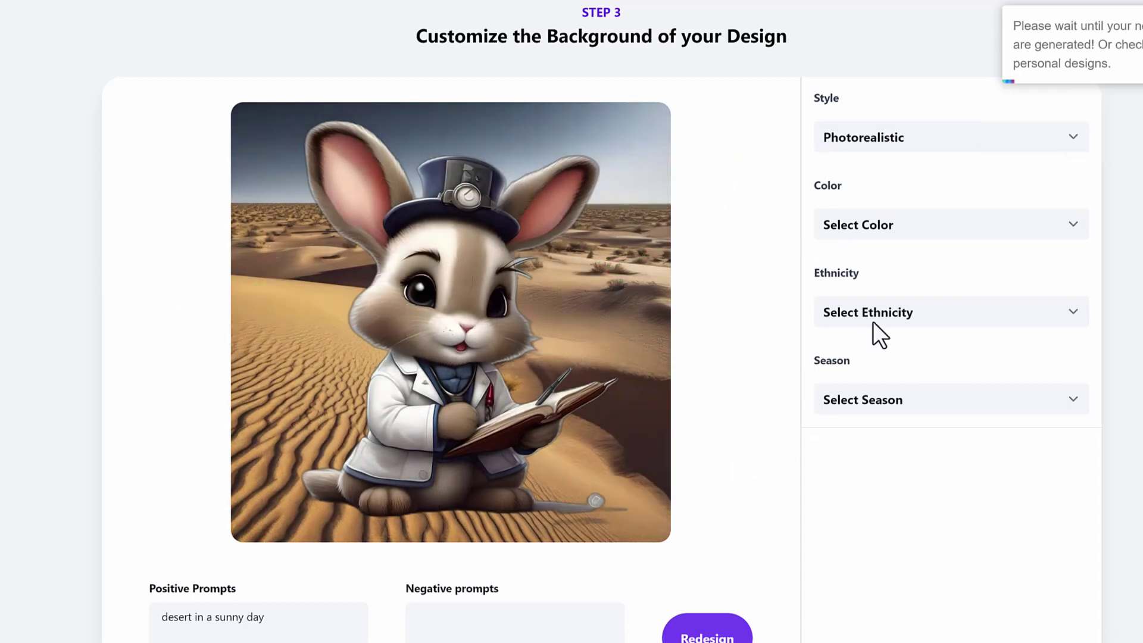
pyautogui.scroll(-3, 757, 298)
pyautogui.scroll(1, 757, 291)
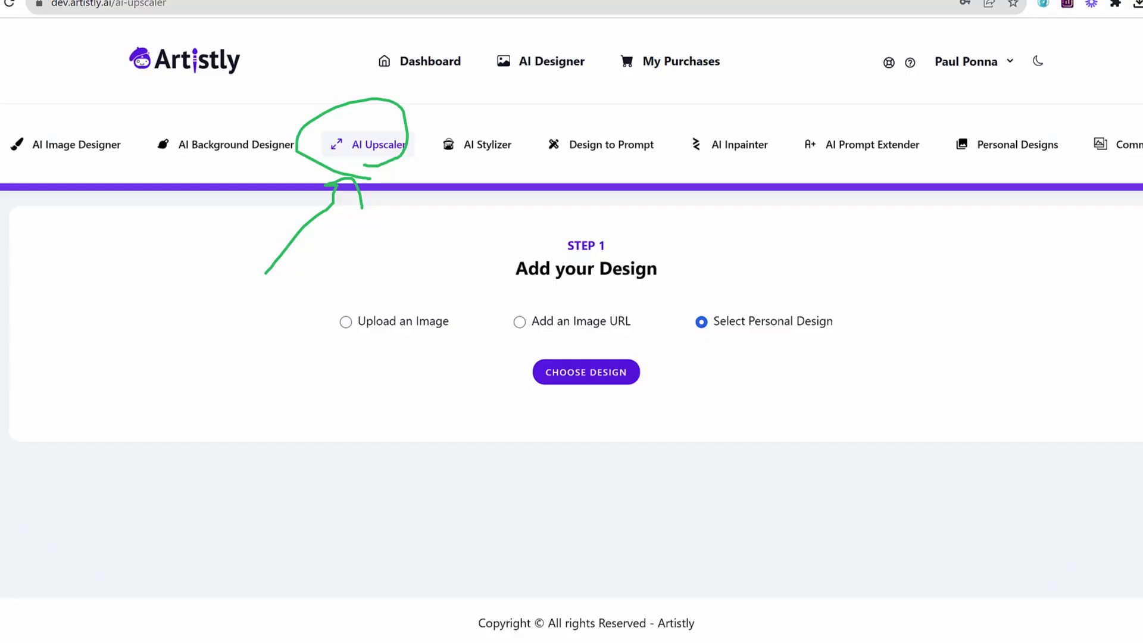
# - Upscale the café window woman design to 2k
pyautogui.click(617, 375)
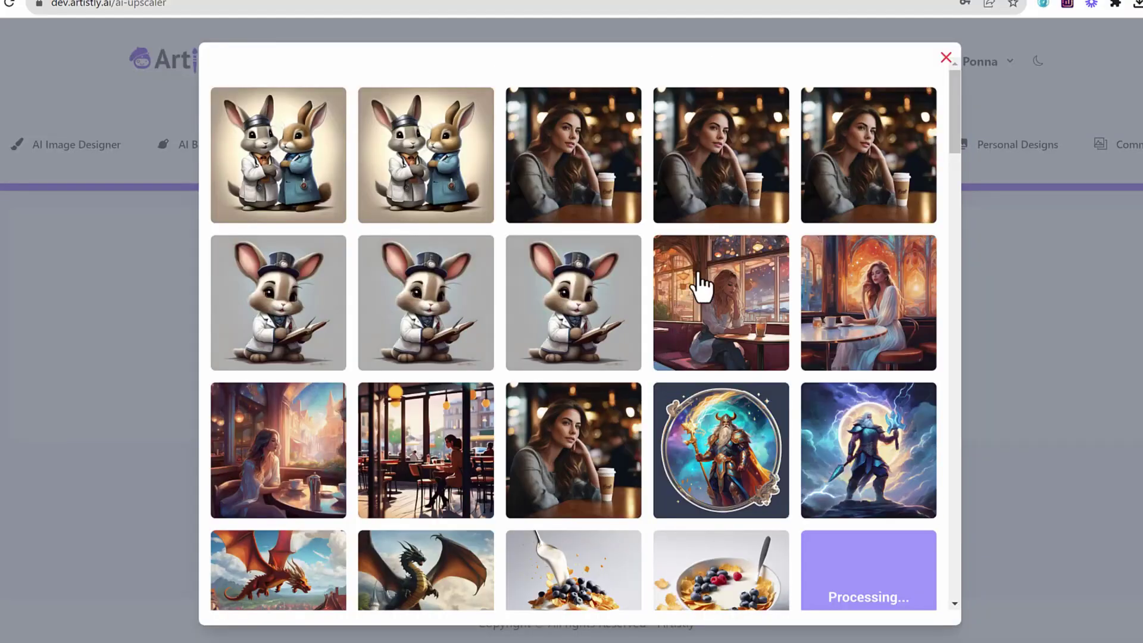
pyautogui.scroll(-3, 701, 286)
pyautogui.scroll(2, 630, 319)
pyautogui.scroll(-1, 648, 457)
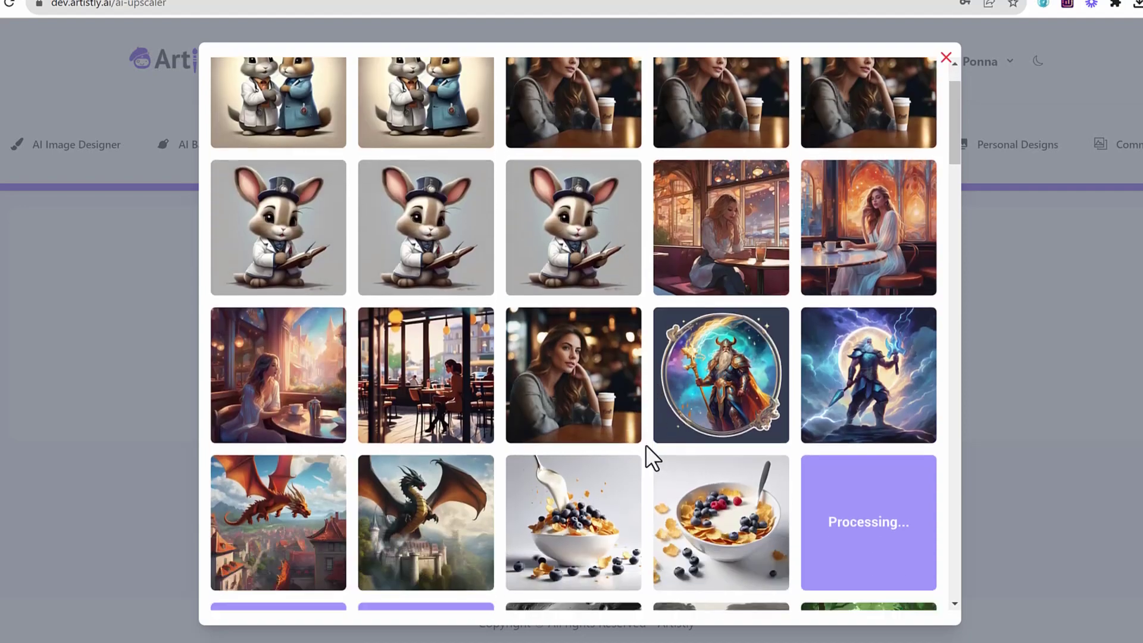
pyautogui.click(720, 226)
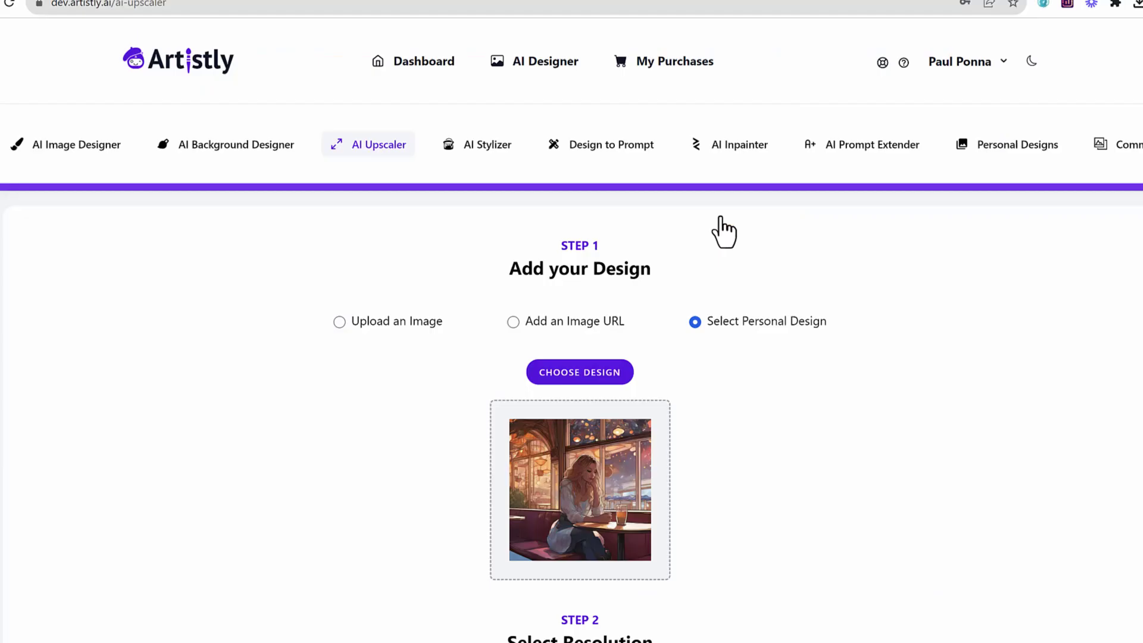
pyautogui.scroll(-5, 745, 434)
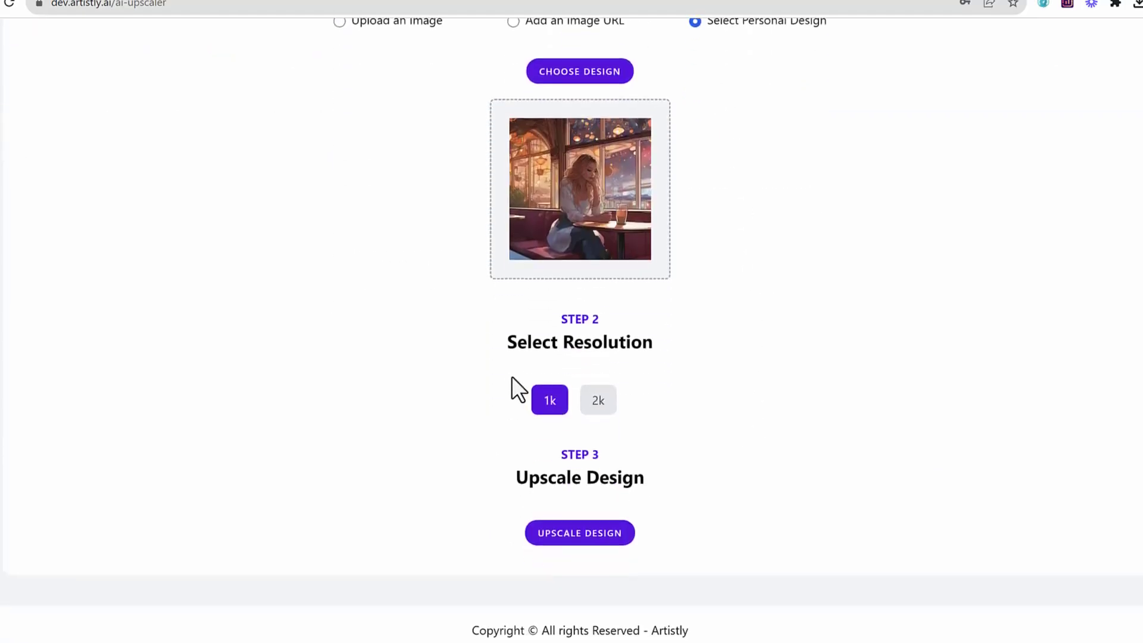
pyautogui.moveTo(512, 376); pyautogui.dragTo(726, 358)
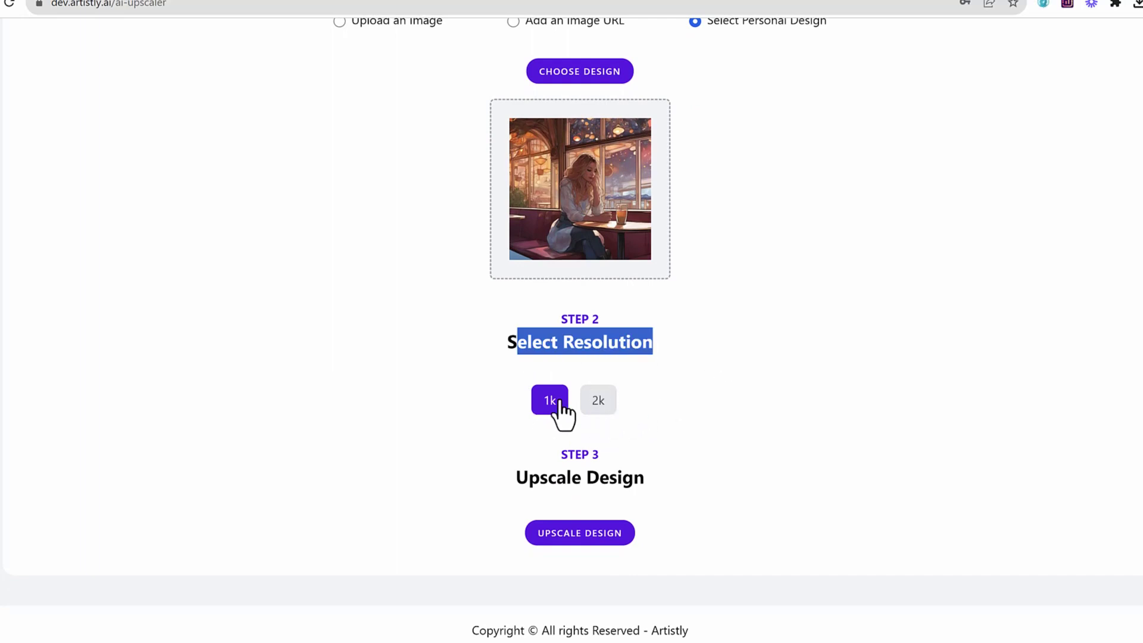
pyautogui.click(600, 400)
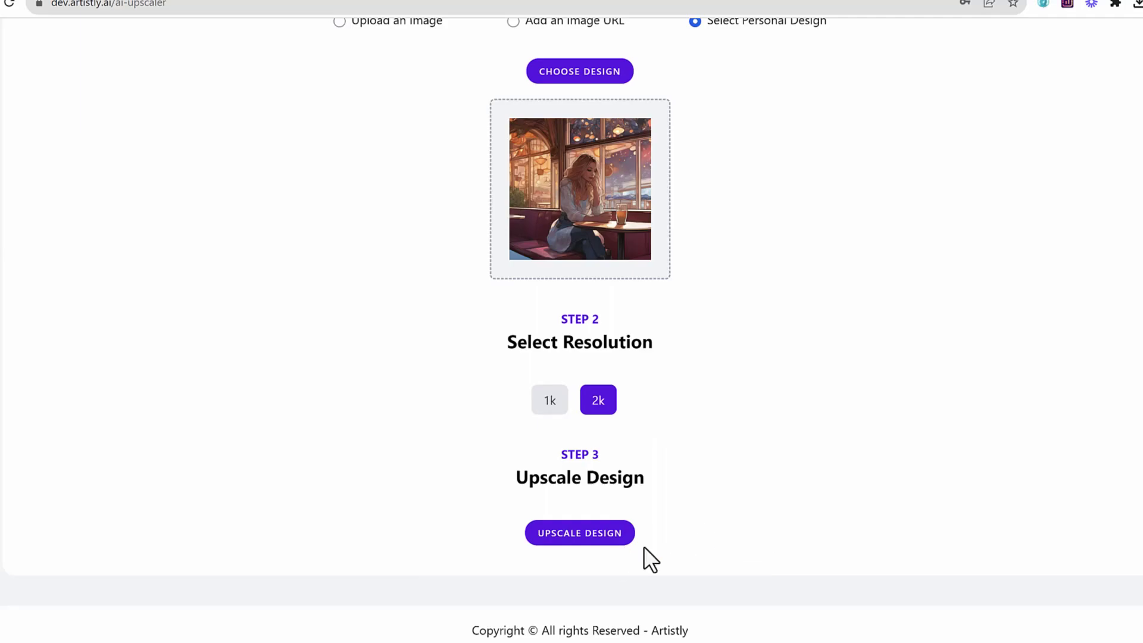
pyautogui.click(617, 538)
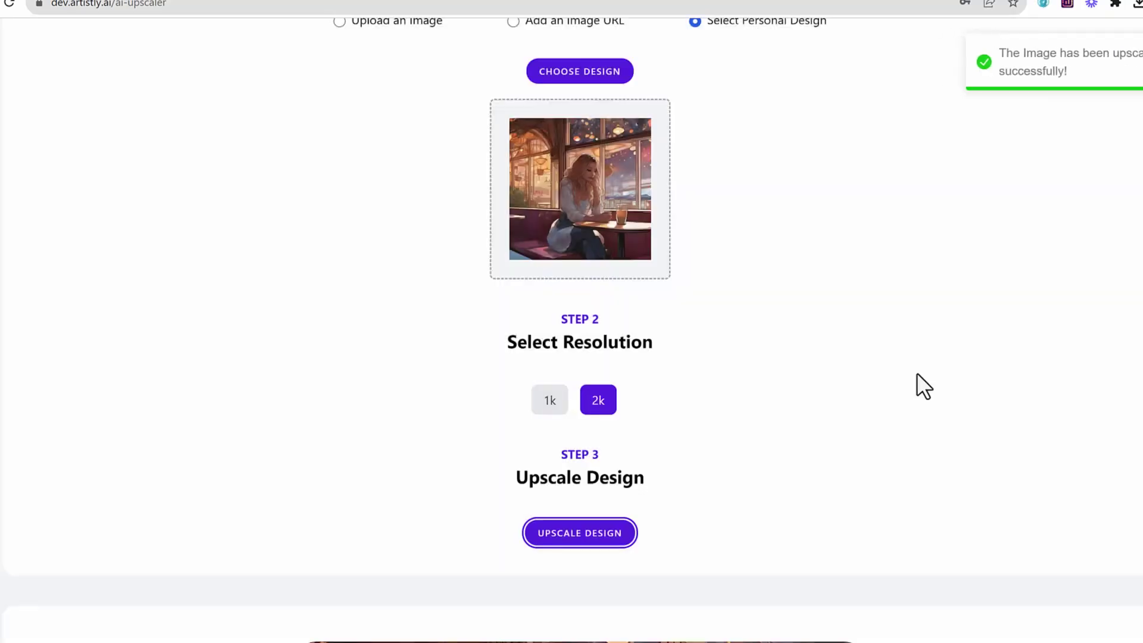
# - Upscale the dragon over the castle design as well
pyautogui.scroll(-6, 891, 240)
pyautogui.scroll(-3, 886, 229)
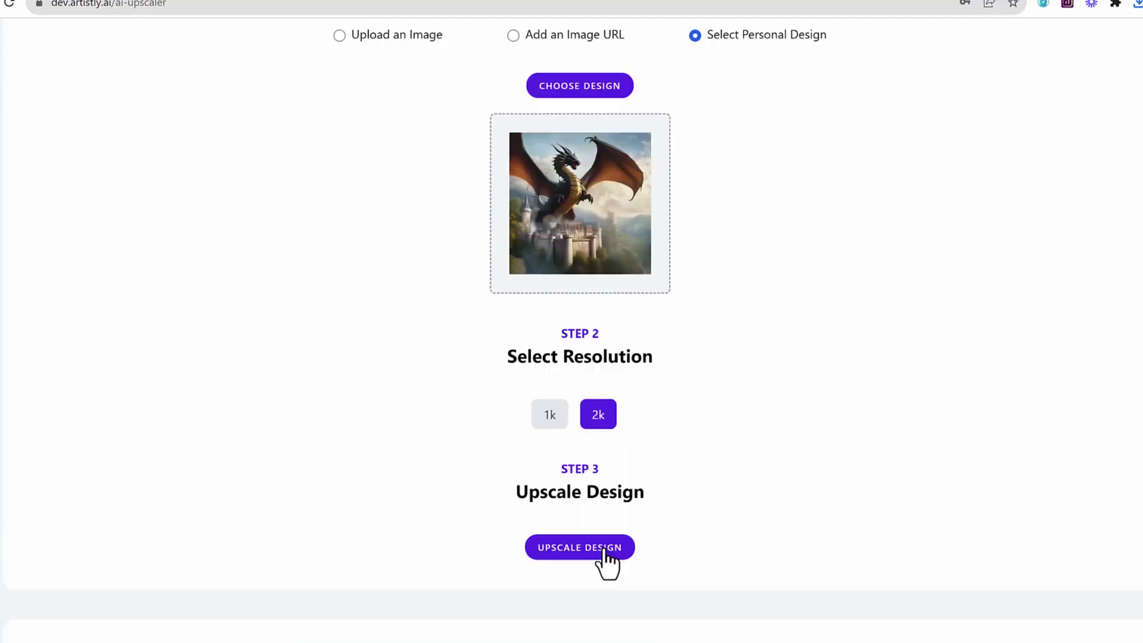
pyautogui.click(604, 551)
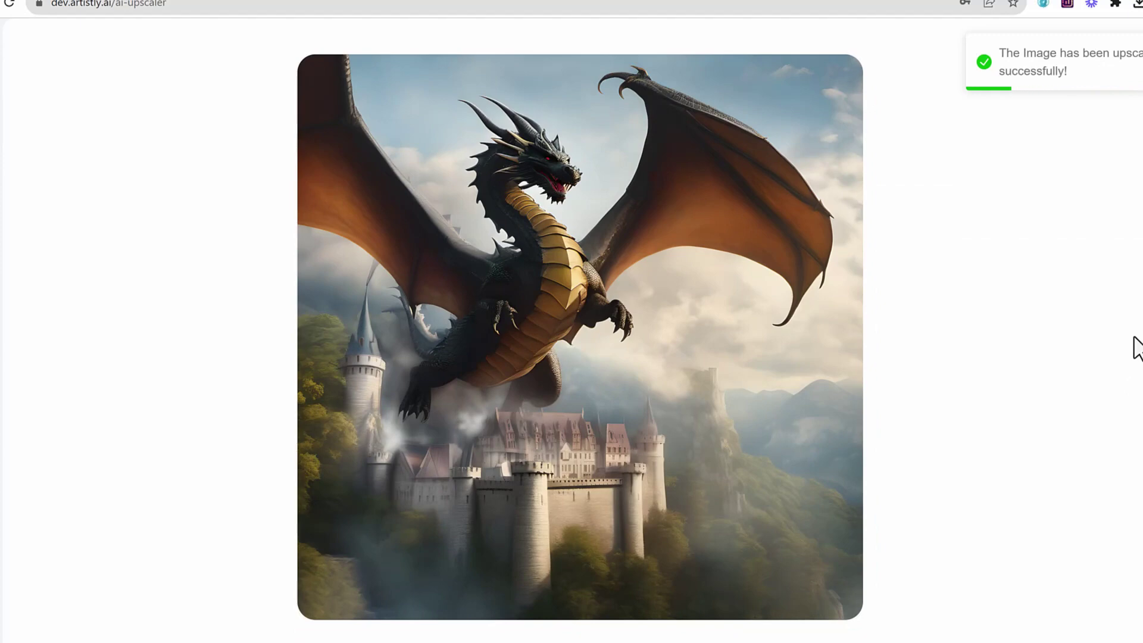
pyautogui.scroll(-1, 1135, 348)
pyautogui.scroll(1, 1135, 349)
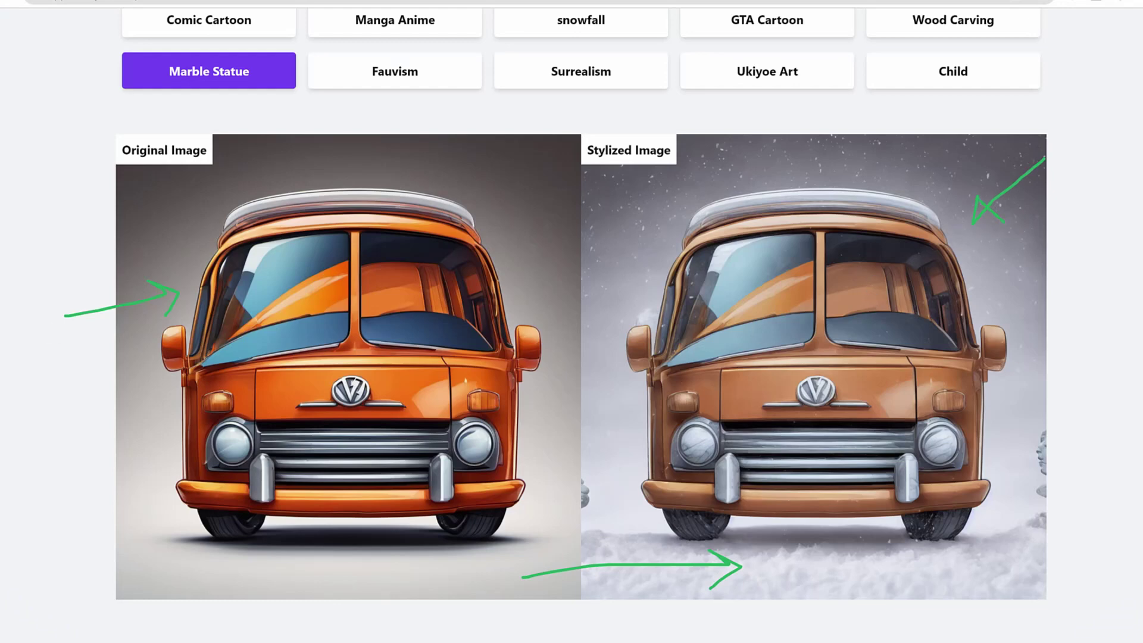
# - Restyle the orange van with 'summer beautiful weather vibes' to get a sunny blue-sky version
pyautogui.press('Escape')
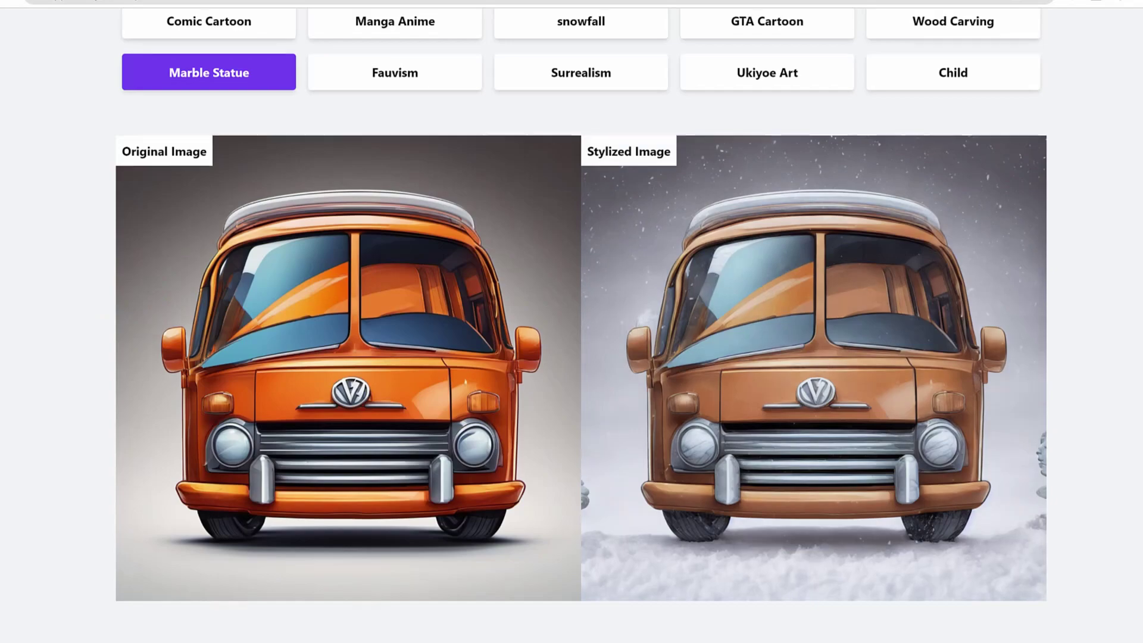
pyautogui.scroll(1, 581, 357)
pyautogui.scroll(-4, 582, 358)
pyautogui.write('summer beatiful weather vibes')
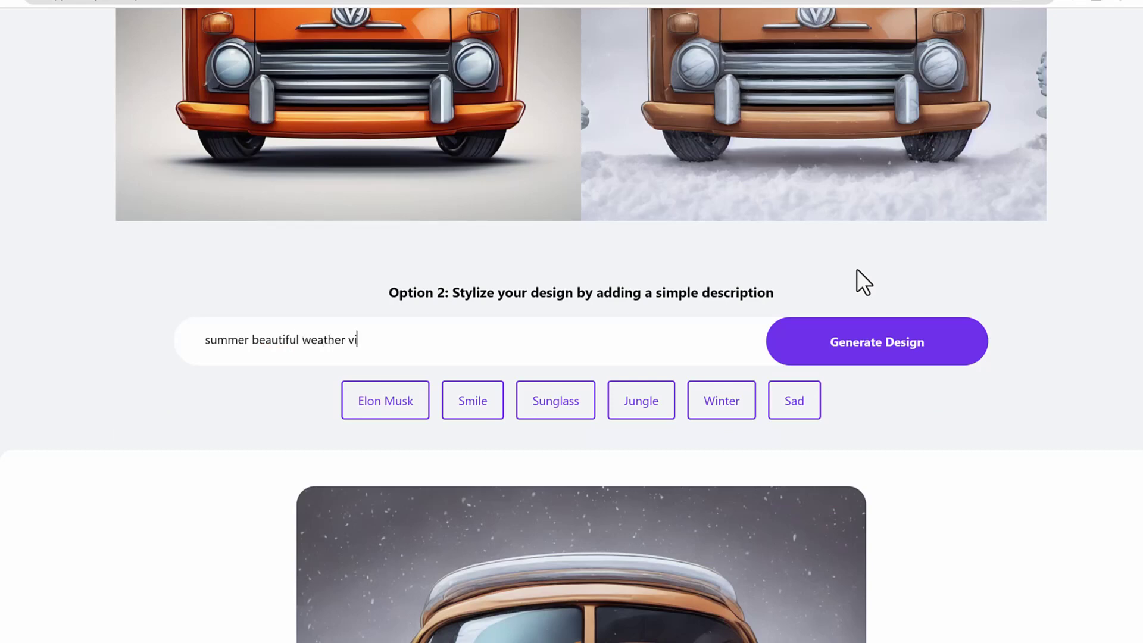
pyautogui.click(879, 356)
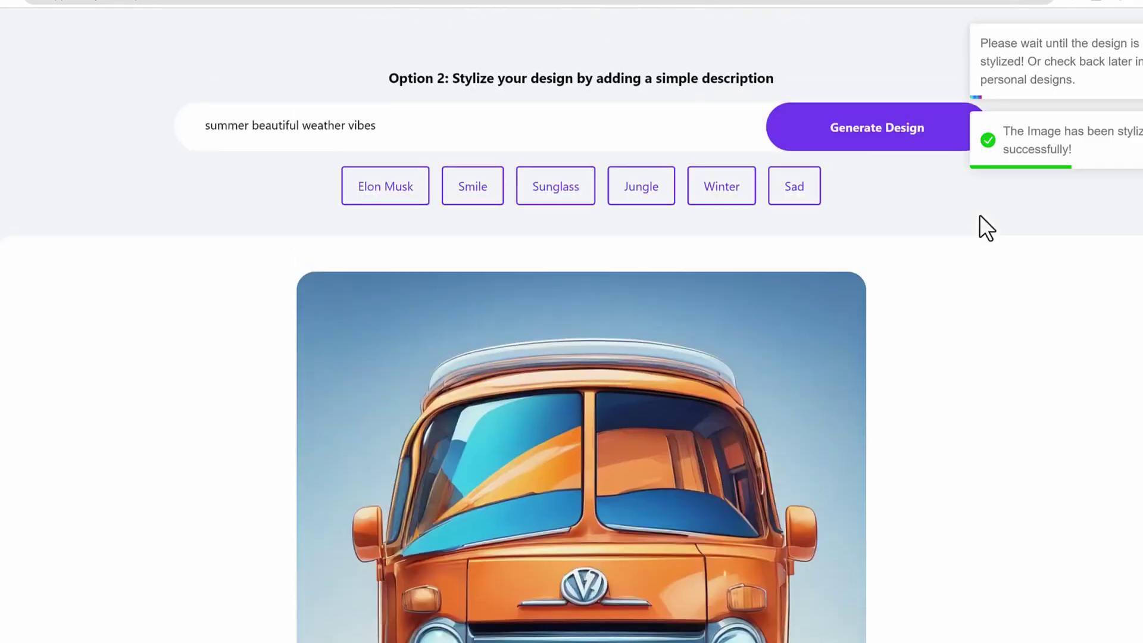
pyautogui.scroll(-4, 980, 217)
pyautogui.scroll(-1, 960, 410)
pyautogui.moveTo(654, 170)
pyautogui.scroll(5, 669, 186)
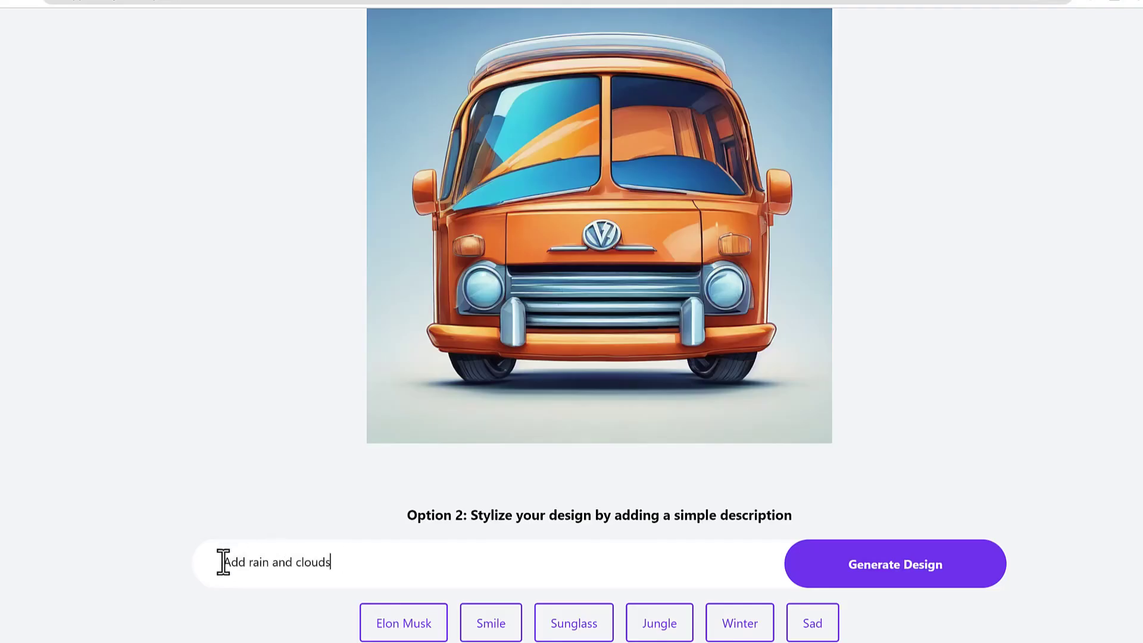
pyautogui.moveTo(204, 562); pyautogui.dragTo(352, 563)
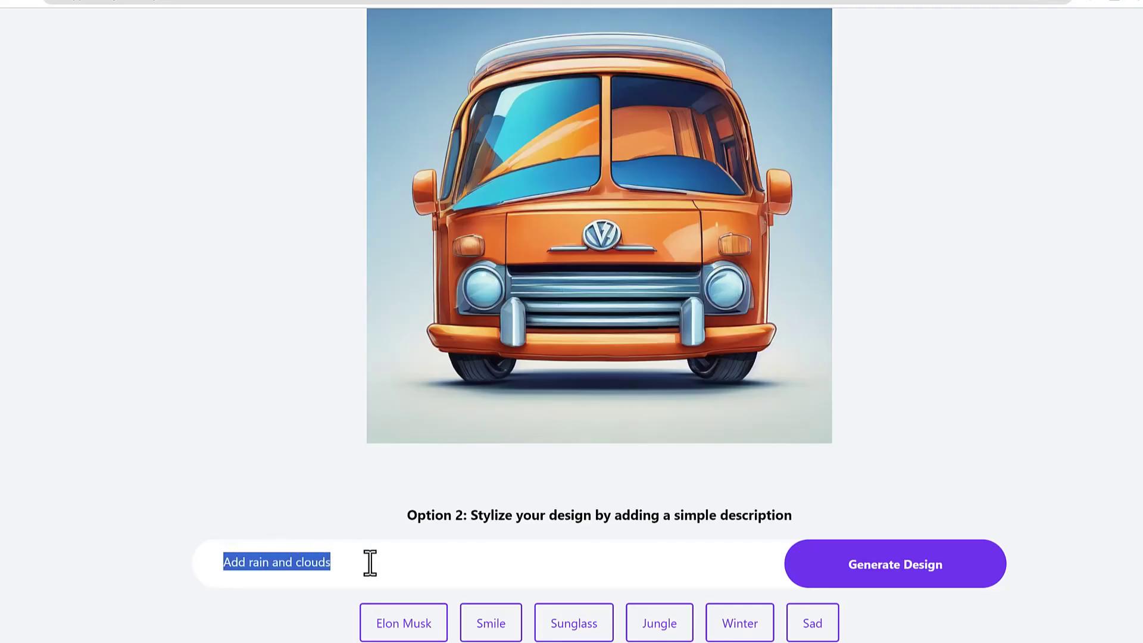
# - Generate a stormy, cloud-filled version of the orange van from 'Add rain and clouds'
pyautogui.click(923, 584)
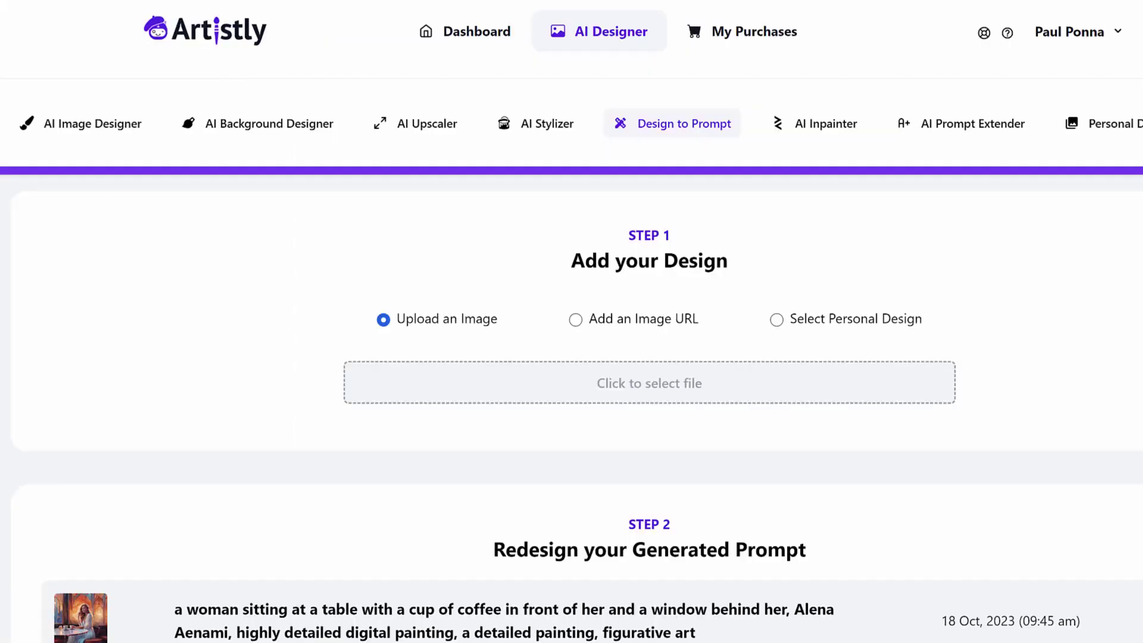
# - Generate a text prompt from the blueberry cereal bowl design
pyautogui.moveTo(662, 170)
pyautogui.mouseDown()
pyautogui.moveTo(600, 130)
pyautogui.moveTo(619, 78)
pyautogui.moveTo(748, 93)
pyautogui.moveTo(653, 171)
pyautogui.mouseUp()
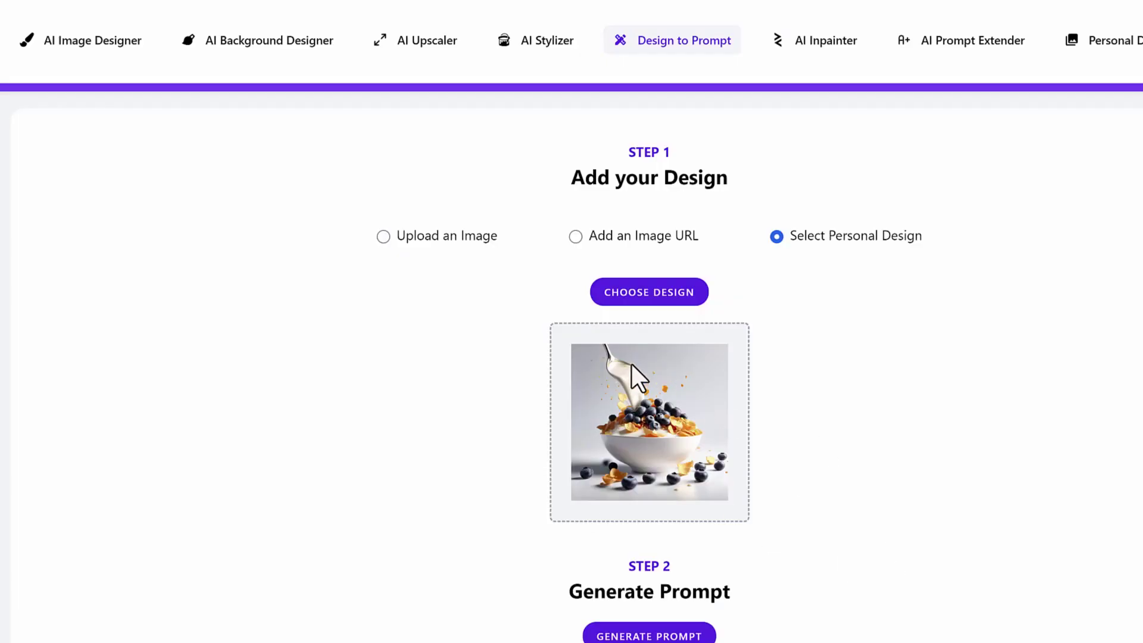
pyautogui.scroll(-3, 844, 423)
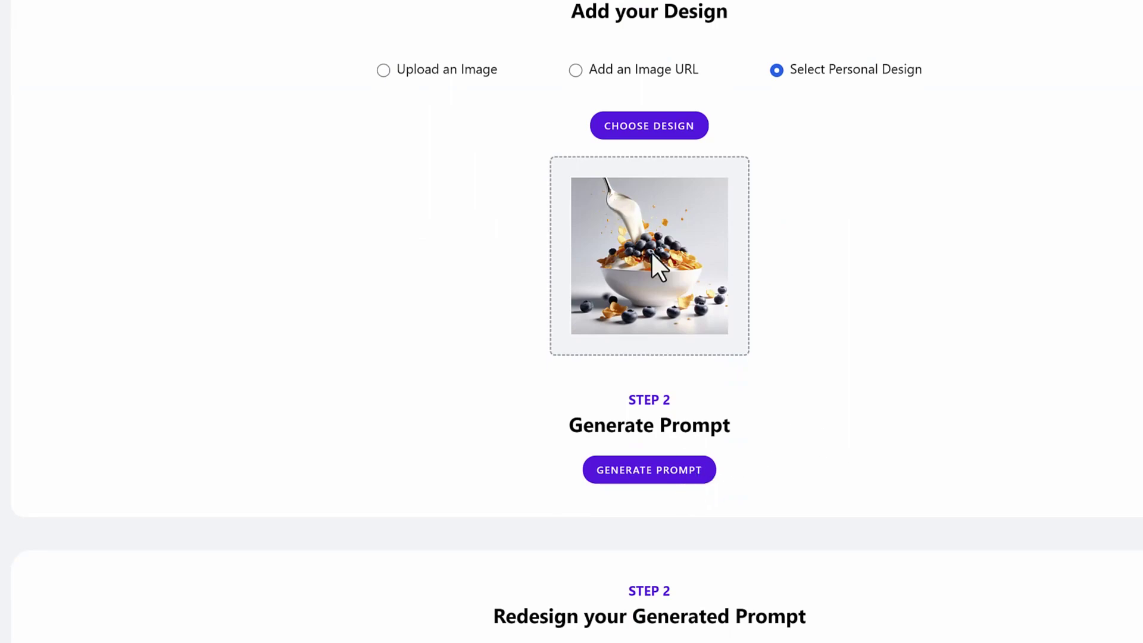
pyautogui.click(650, 474)
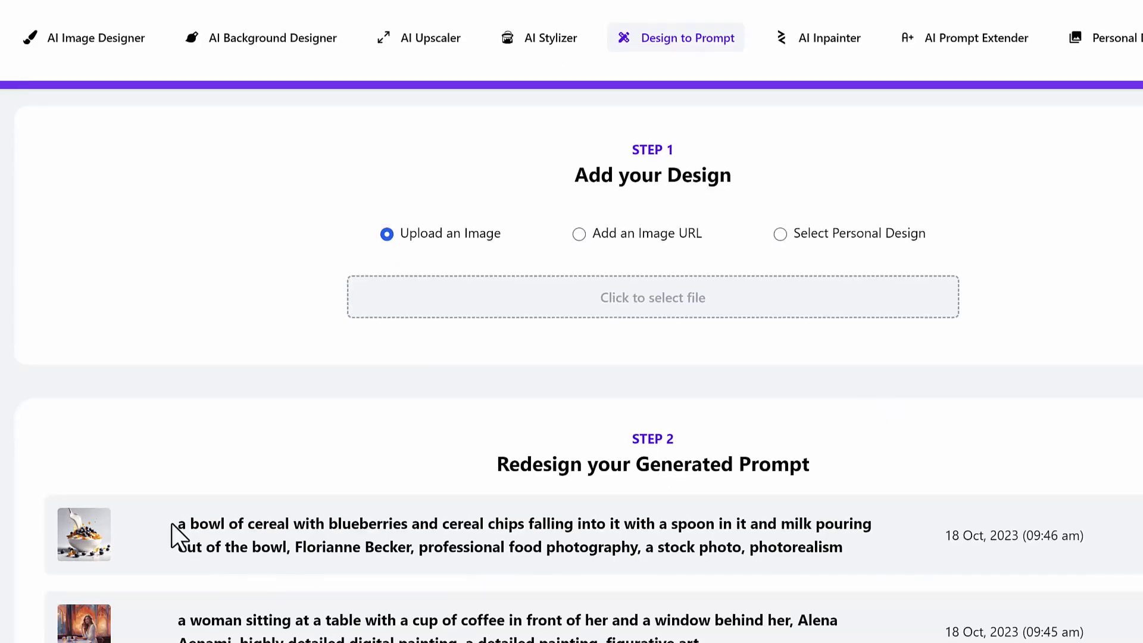
# - Select the recovered cereal food-photography prompt and copy it
pyautogui.tripleClick(189, 530)
pyautogui.click(176, 529)
pyautogui.moveTo(174, 525); pyautogui.dragTo(846, 548)
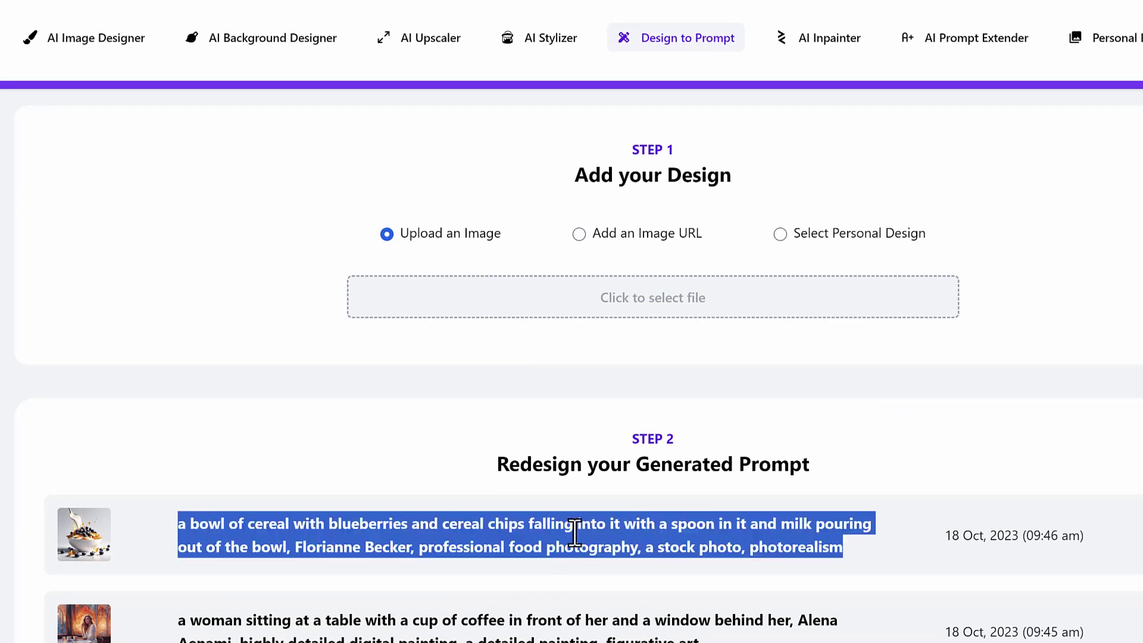
pyautogui.rightClick(574, 524)
pyautogui.click(608, 406)
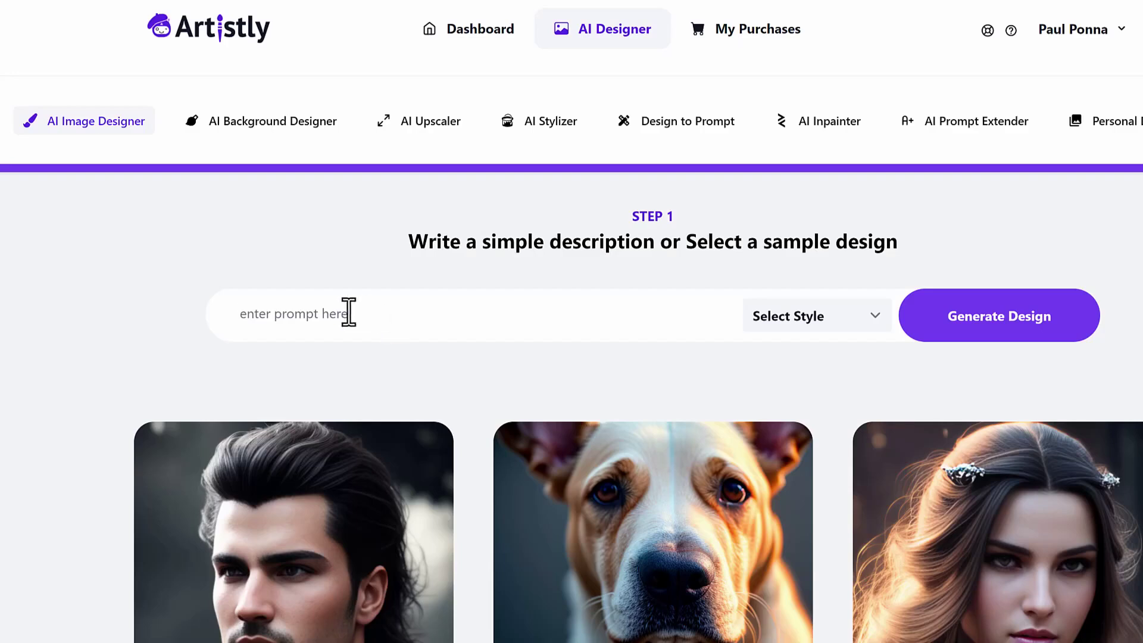
# - Paste the cereal-and-blueberries description into the prompt and choose the Photorealistic style
pyautogui.rightClick(348, 312)
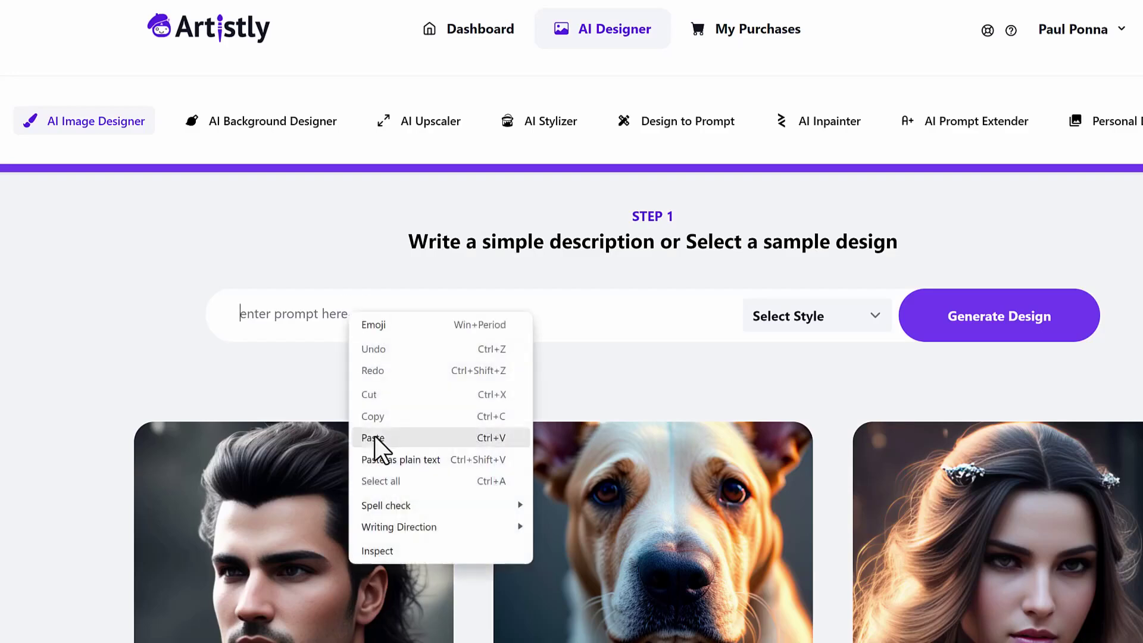
pyautogui.click(378, 438)
pyautogui.click(840, 321)
pyautogui.click(815, 361)
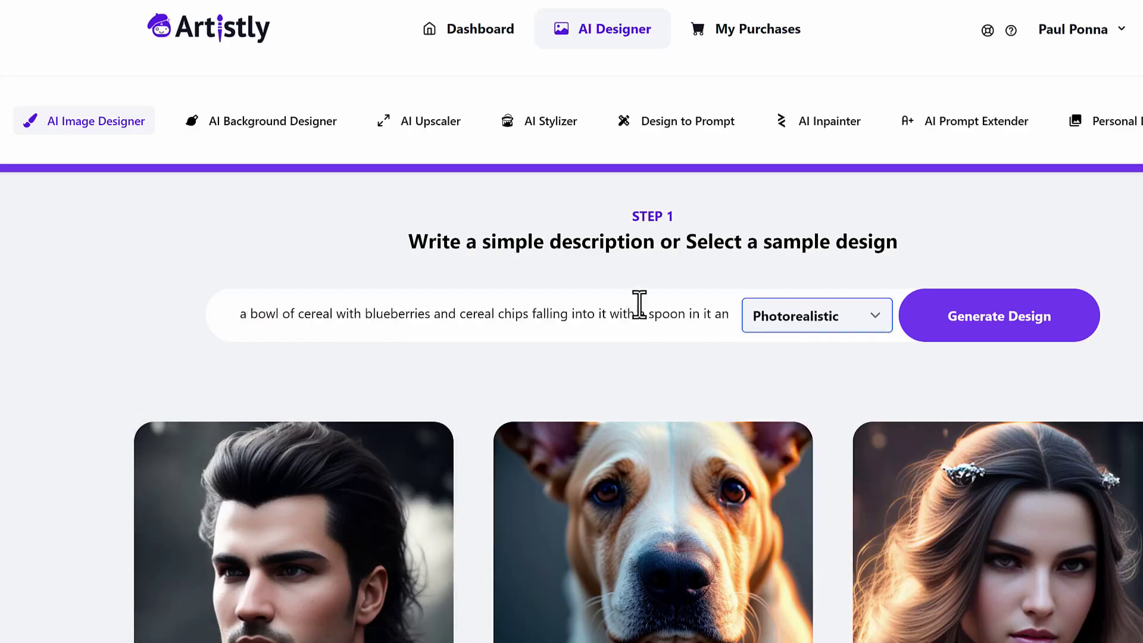
# - Wrap 'milk pouring out of the bowl' in (((...))) and redesign the image
pyautogui.moveTo(647, 312); pyautogui.dragTo(230, 311)
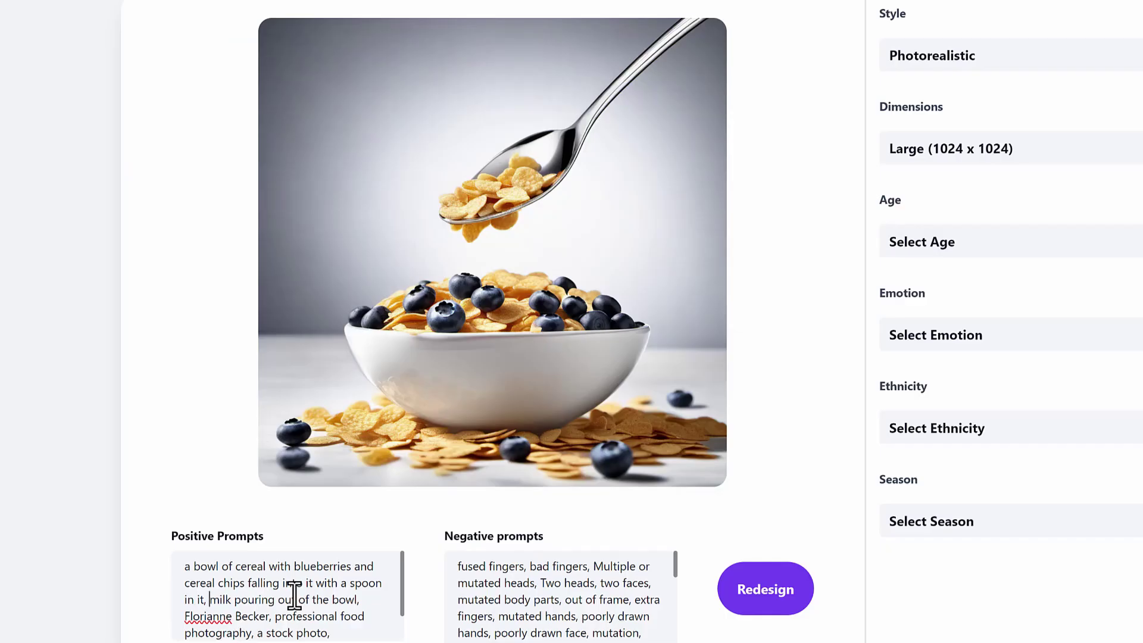
pyautogui.write('((')
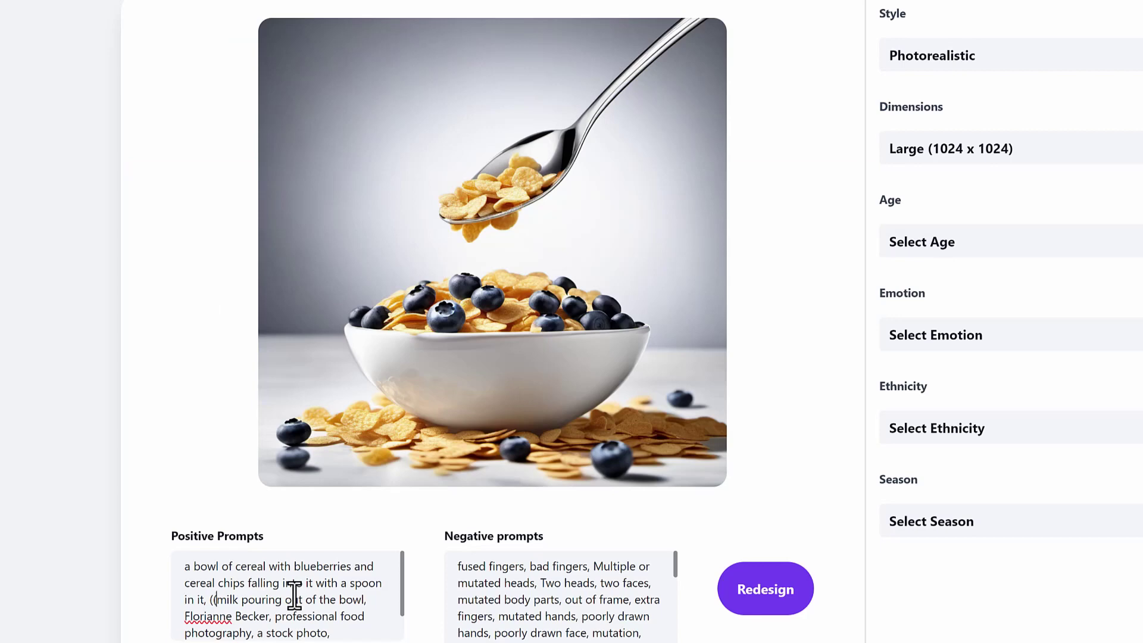
pyautogui.write('(')
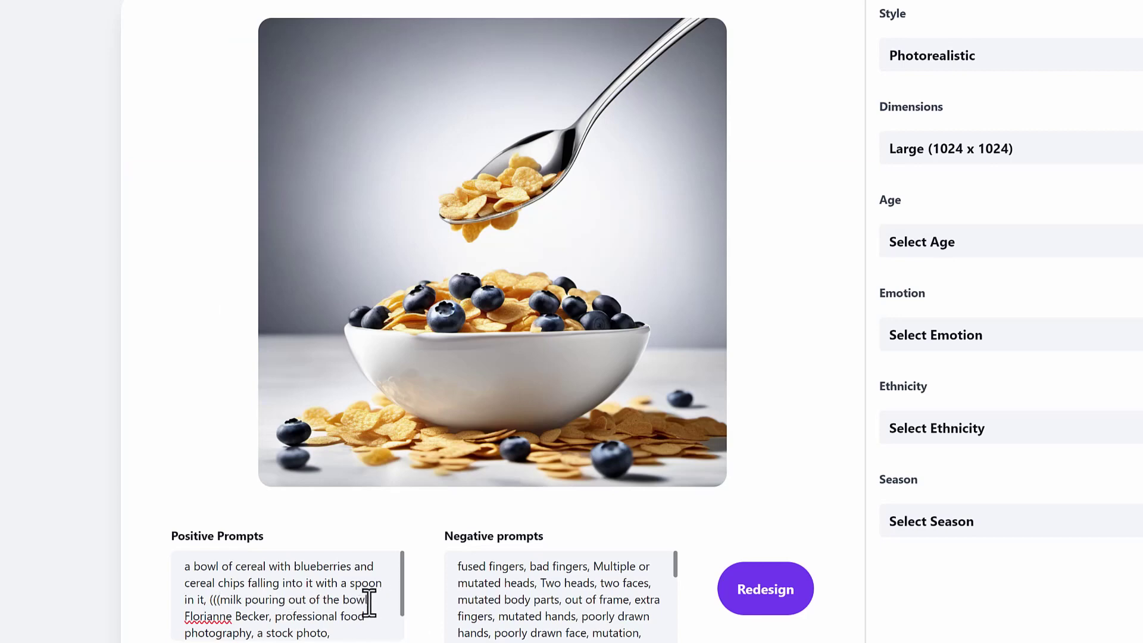
pyautogui.write(')')
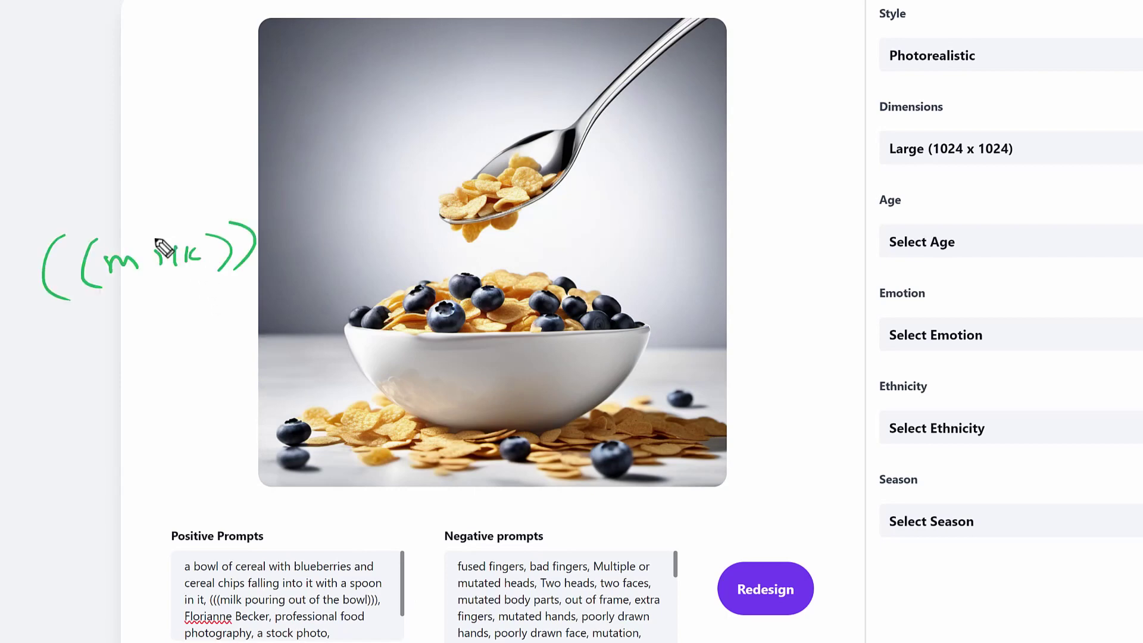
pyautogui.click(798, 604)
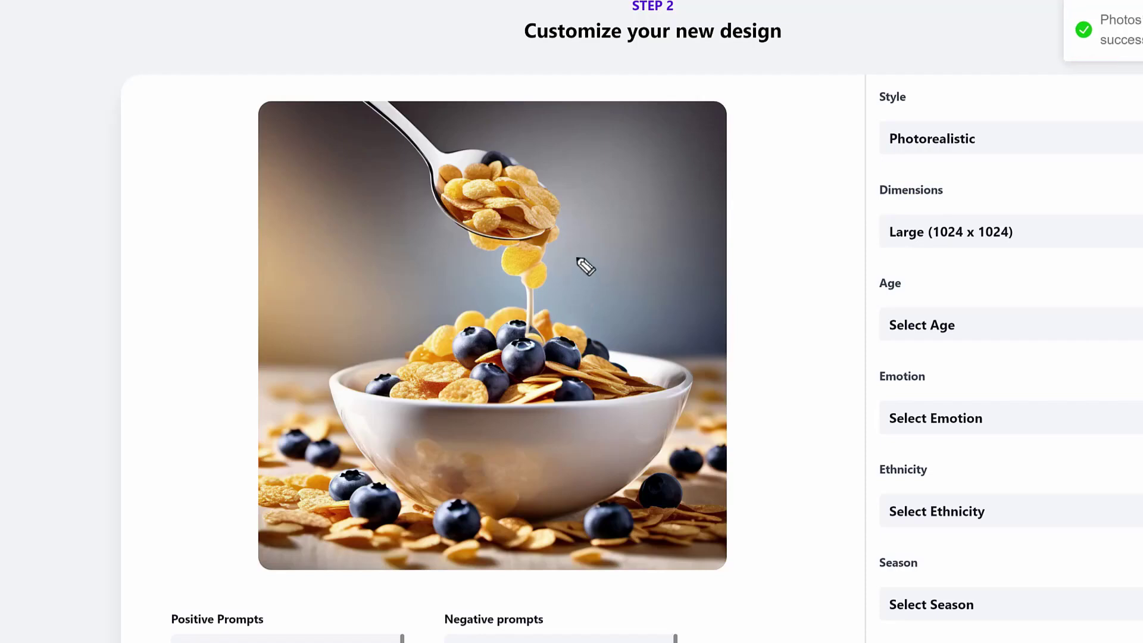
pyautogui.moveTo(581, 255)
pyautogui.mouseDown()
pyautogui.moveTo(592, 307)
pyautogui.moveTo(480, 319)
pyautogui.moveTo(593, 257)
pyautogui.mouseUp()
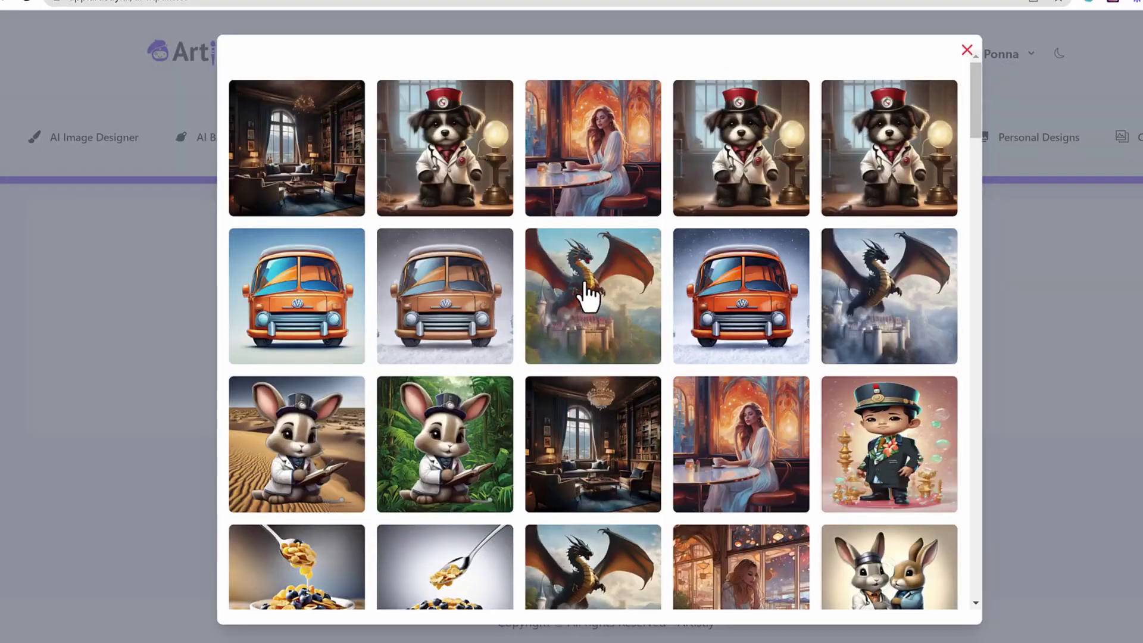
# - Pick the library room design and paint a mask over its chandelier
pyautogui.click(625, 432)
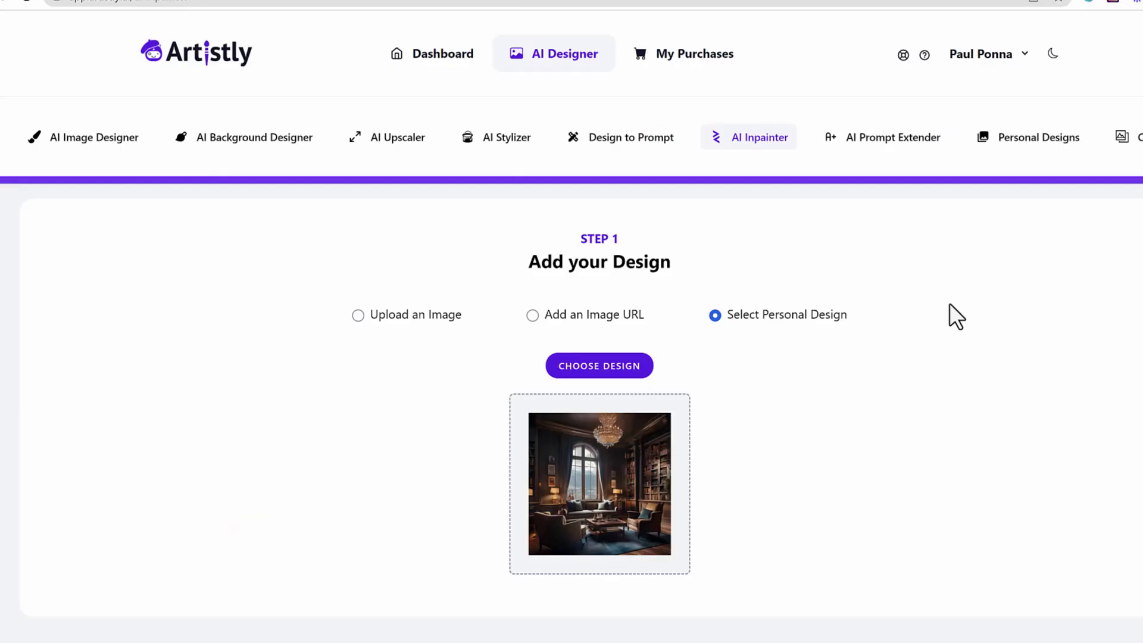
pyautogui.scroll(-10, 950, 304)
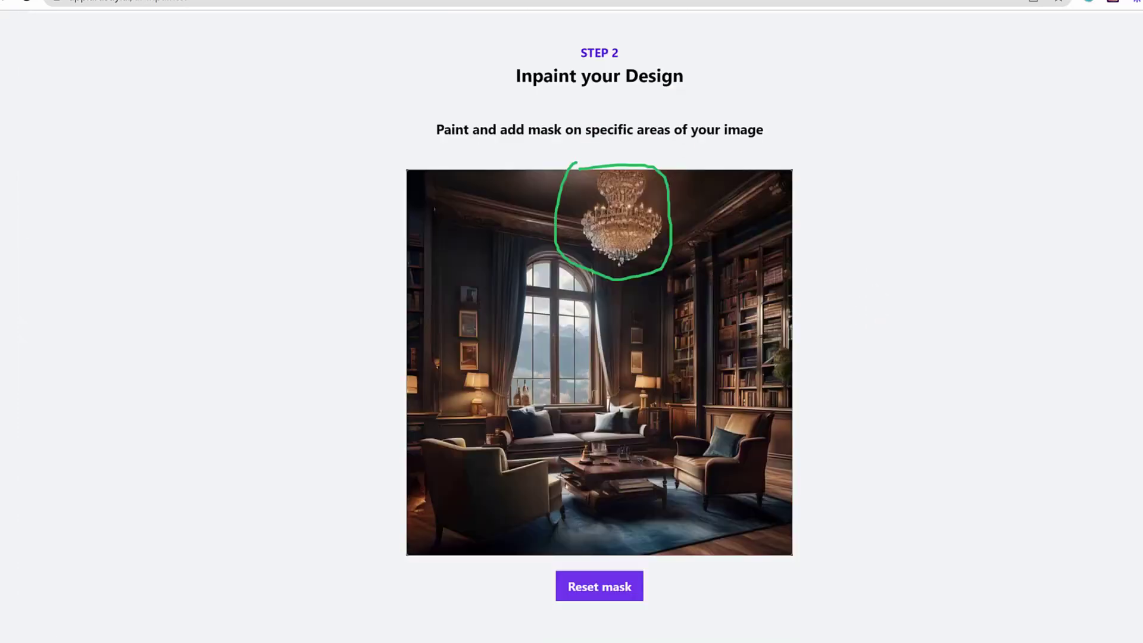
pyautogui.moveTo(603, 174)
pyautogui.mouseDown()
pyautogui.moveTo(594, 234)
pyautogui.moveTo(607, 255)
pyautogui.moveTo(636, 251)
pyautogui.moveTo(651, 232)
pyautogui.moveTo(640, 183)
pyautogui.moveTo(619, 176)
pyautogui.moveTo(623, 222)
pyautogui.mouseUp()
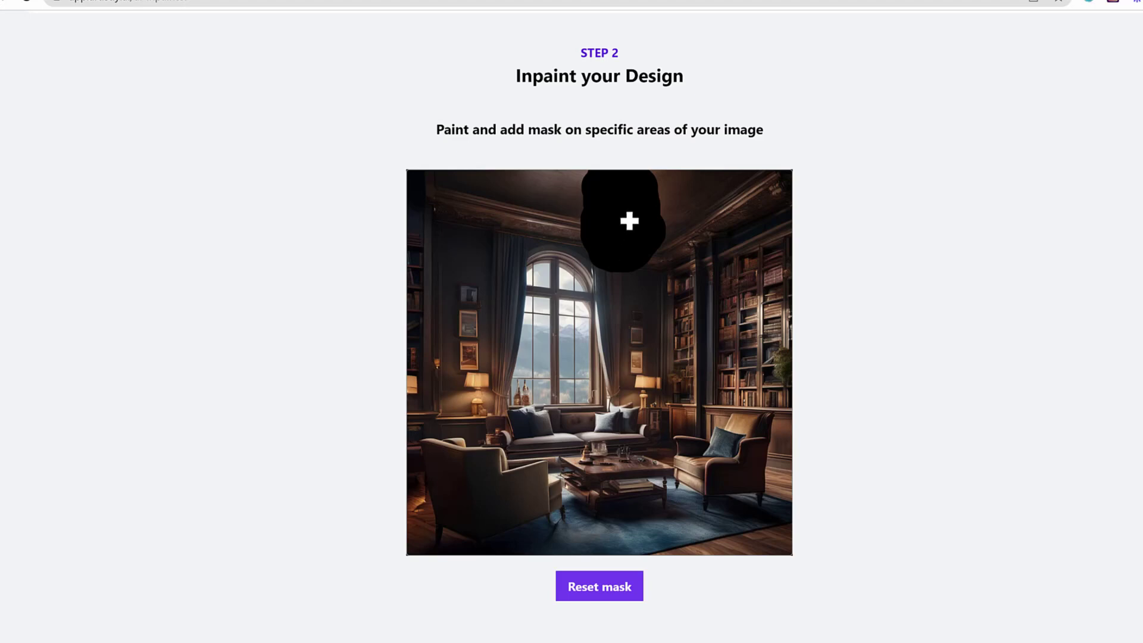
pyautogui.scroll(-3, 939, 355)
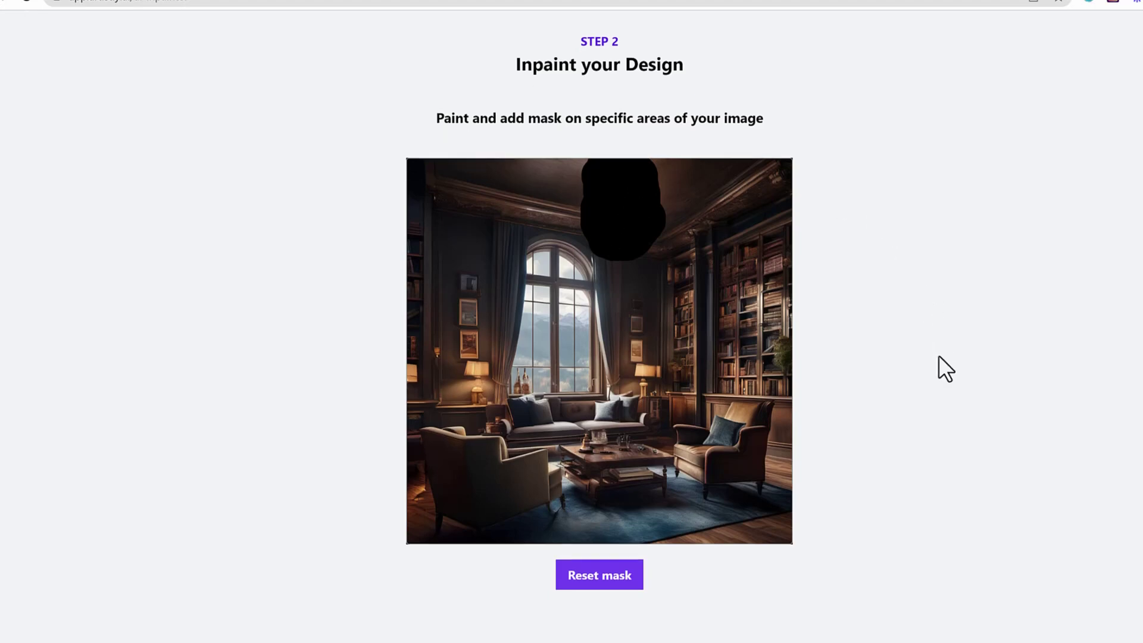
# - Replace the taxi cab description with 'modern futuristic bright chandelier' and inpaint the masked area
pyautogui.tripleClick(420, 545)
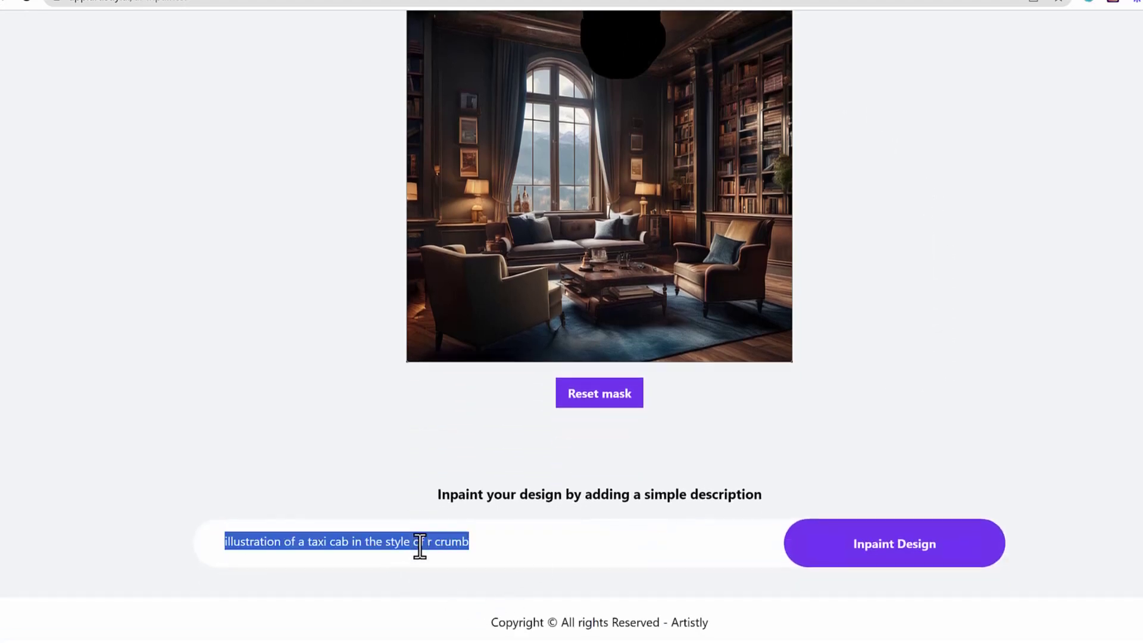
pyautogui.write('m')
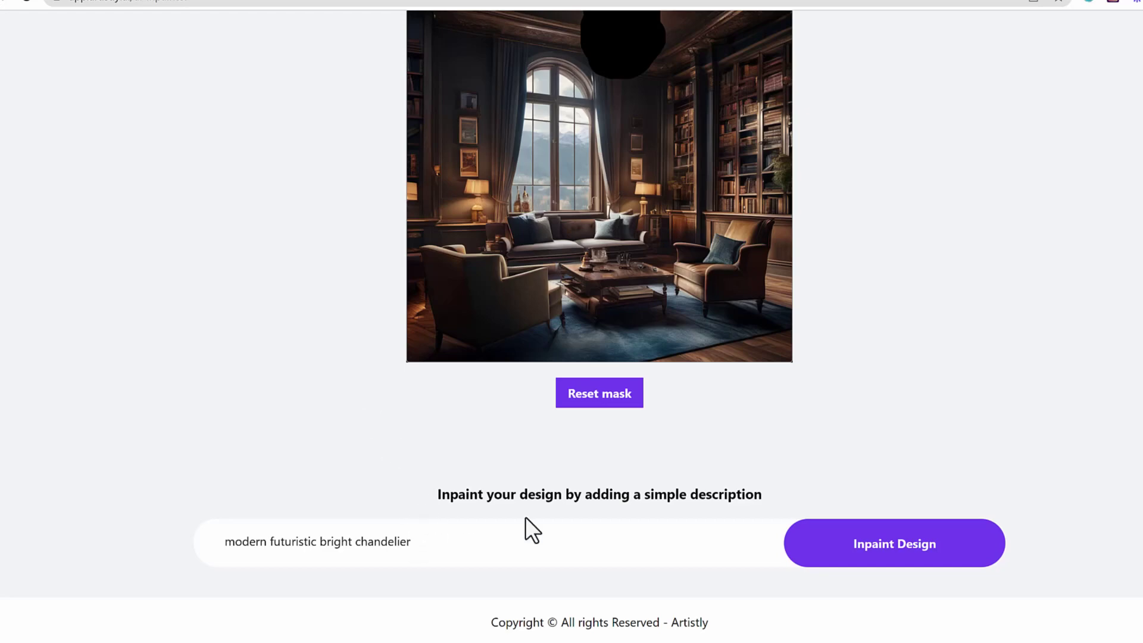
pyautogui.click(864, 557)
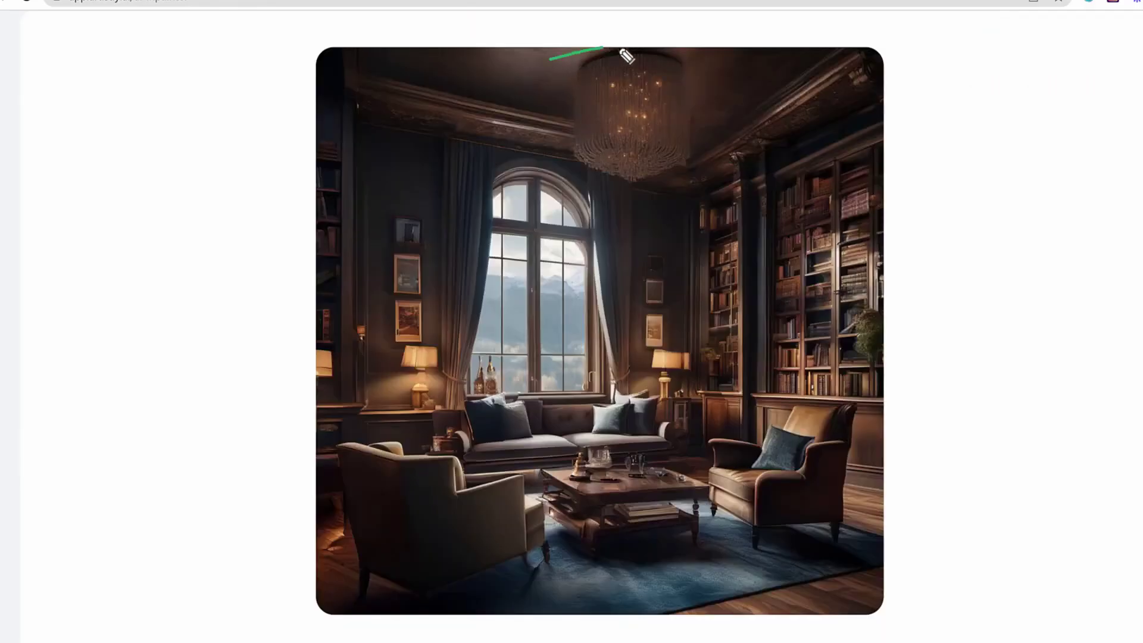
pyautogui.moveTo(623, 51); pyautogui.dragTo(697, 68)
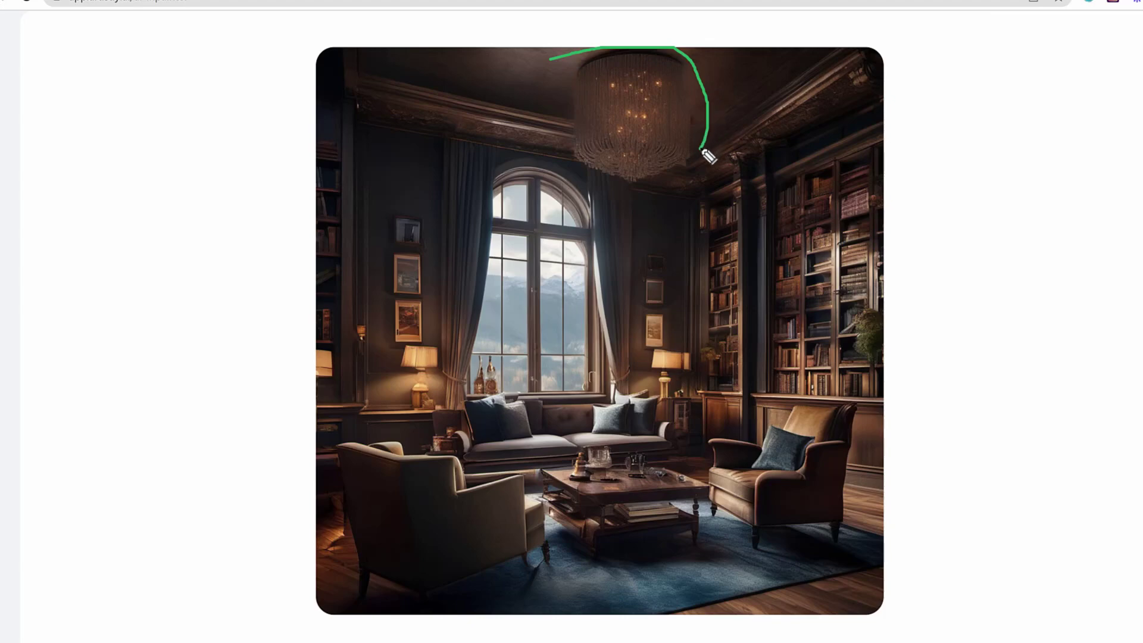
pyautogui.moveTo(701, 149)
pyautogui.mouseDown()
pyautogui.moveTo(671, 183)
pyautogui.moveTo(610, 191)
pyautogui.moveTo(556, 163)
pyautogui.moveTo(550, 70)
pyautogui.mouseUp()
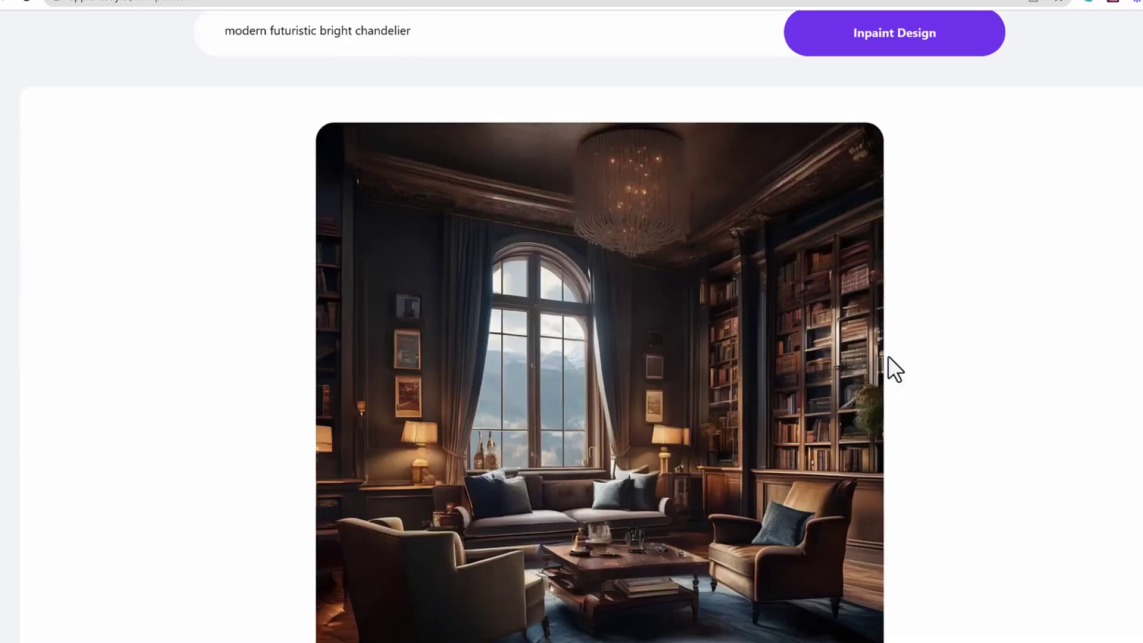
pyautogui.scroll(10, 888, 367)
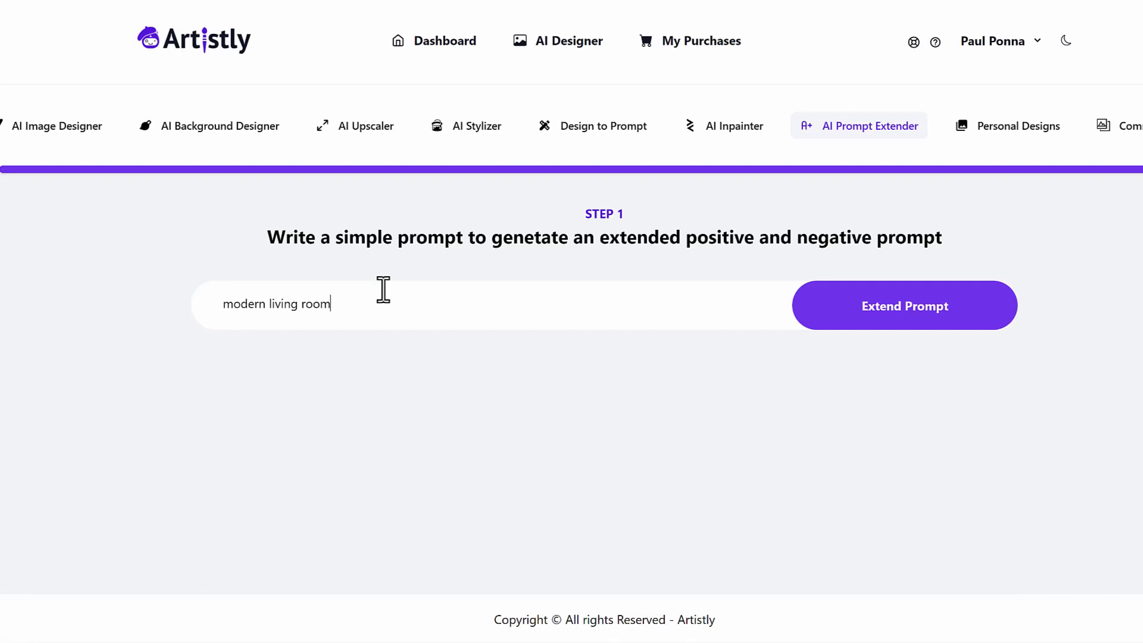
# - Extend 'modern living room' into detailed positive and negative prompts
pyautogui.click(893, 315)
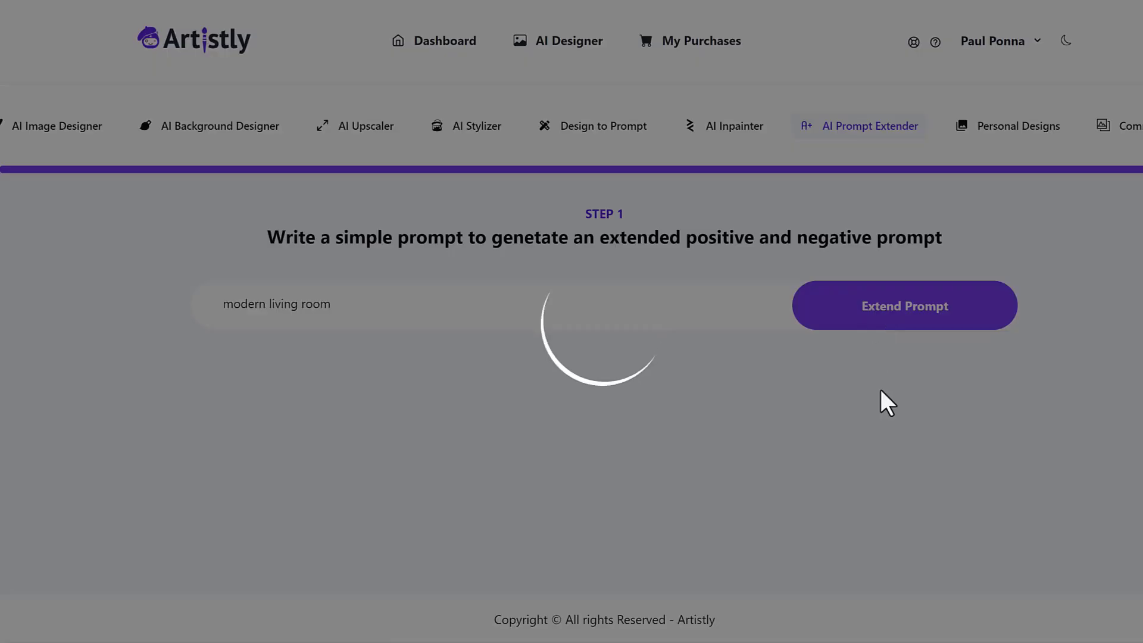
pyautogui.scroll(-1, 724, 367)
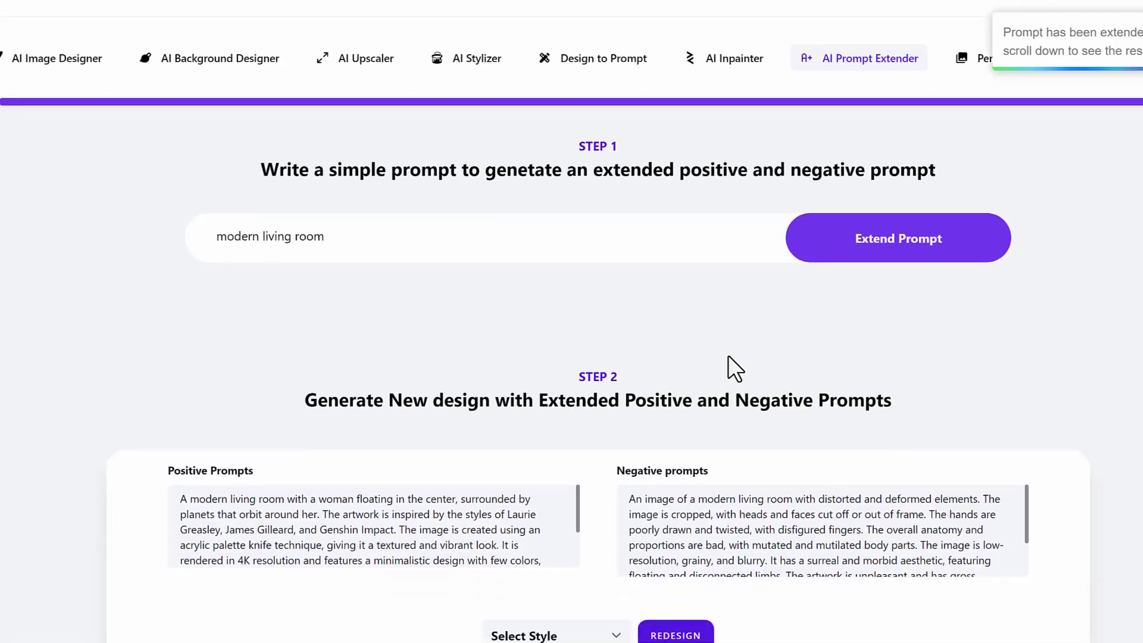
pyautogui.scroll(-1, 548, 357)
pyautogui.scroll(1, 323, 339)
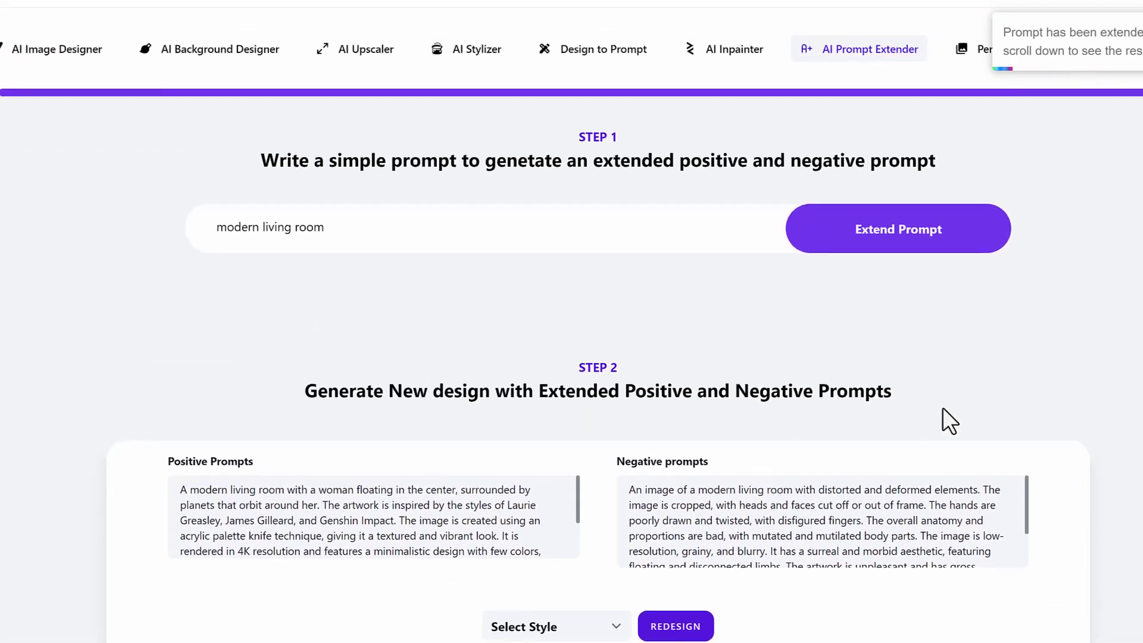
pyautogui.scroll(1, 944, 421)
# - Read through the extended positive prompt, highlighting phrases like the palette knife technique
pyautogui.moveTo(228, 534); pyautogui.dragTo(519, 535)
pyautogui.click(331, 535)
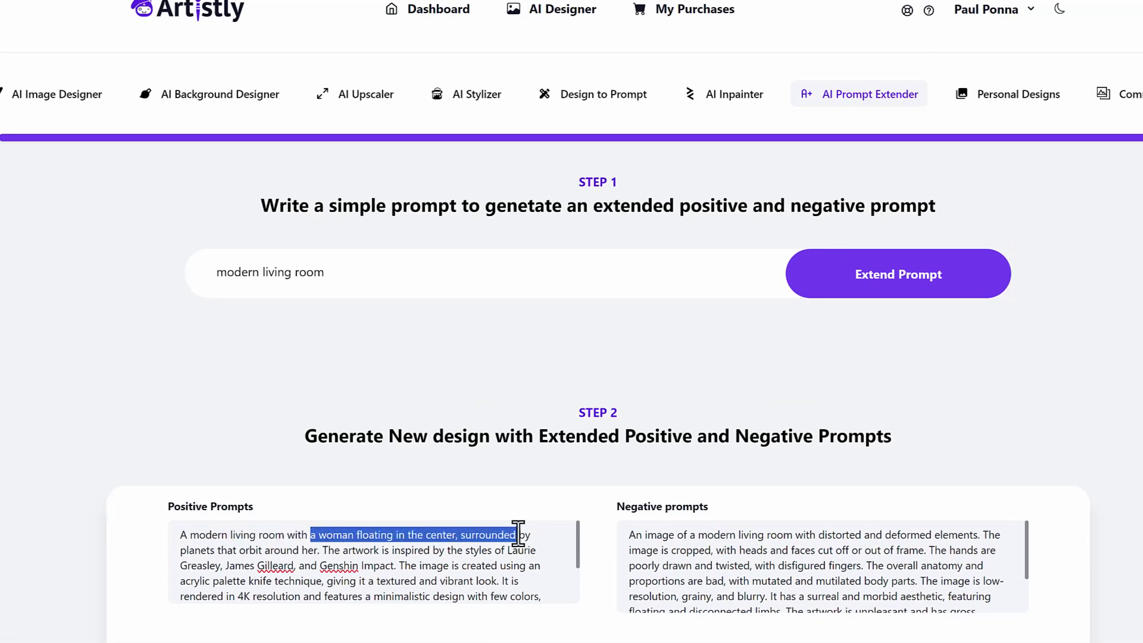
pyautogui.moveTo(182, 550); pyautogui.dragTo(296, 550)
pyautogui.click(318, 553)
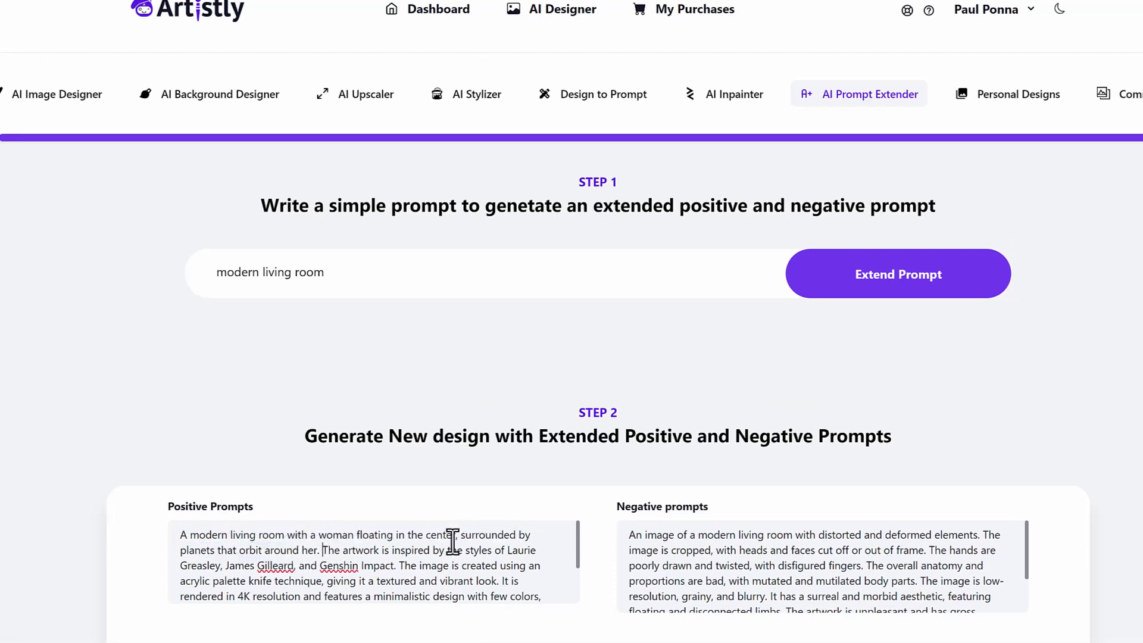
pyautogui.moveTo(499, 581); pyautogui.dragTo(531, 583)
pyautogui.click(411, 566)
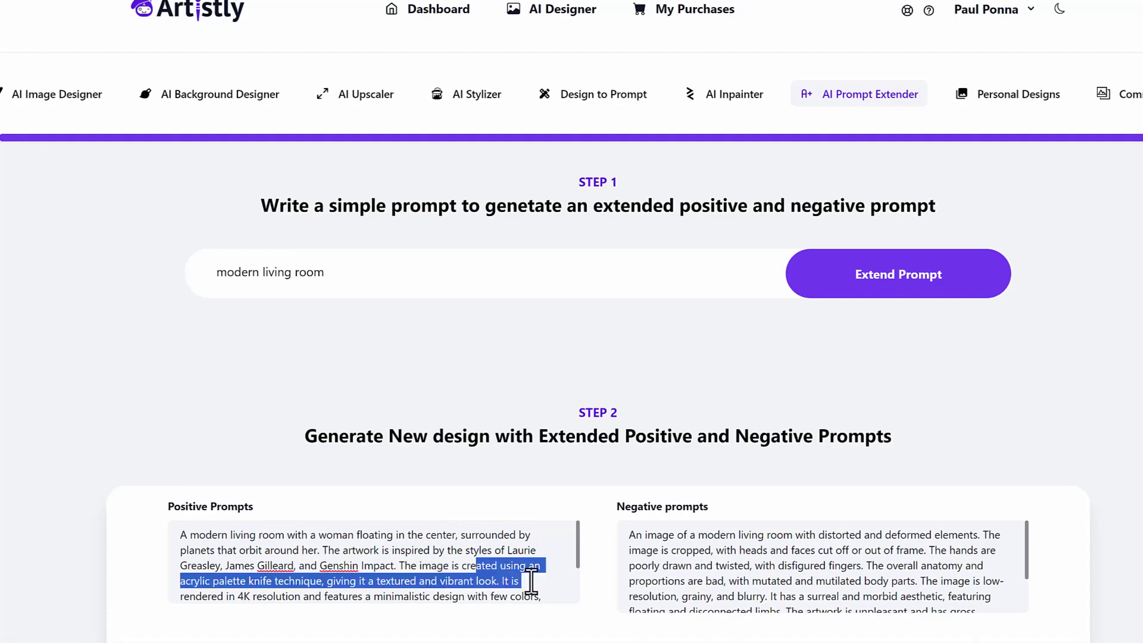
pyautogui.scroll(-2, 506, 574)
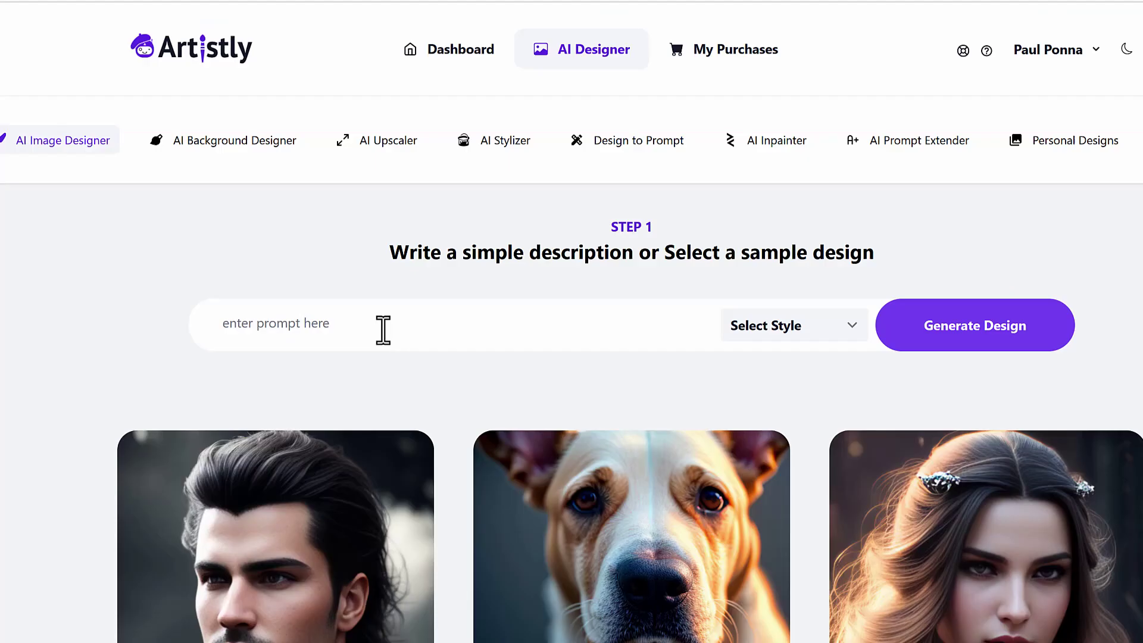
# - Paste the extended living room prompt and set the image style to Photorealistic
pyautogui.rightClick(382, 328)
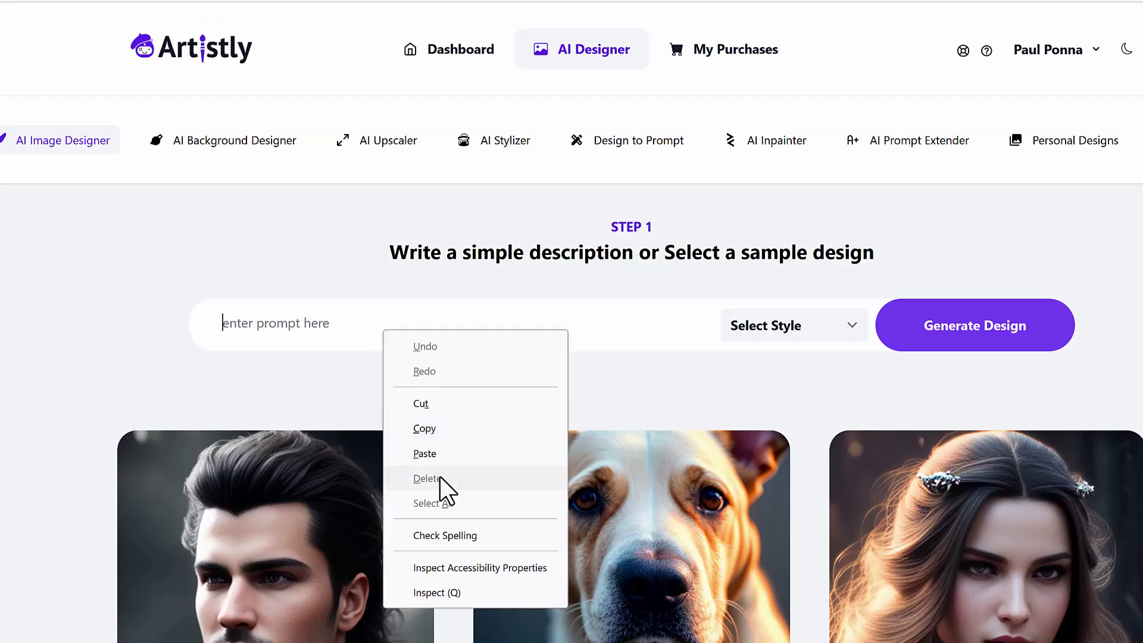
pyautogui.click(441, 473)
pyautogui.click(798, 329)
pyautogui.click(800, 386)
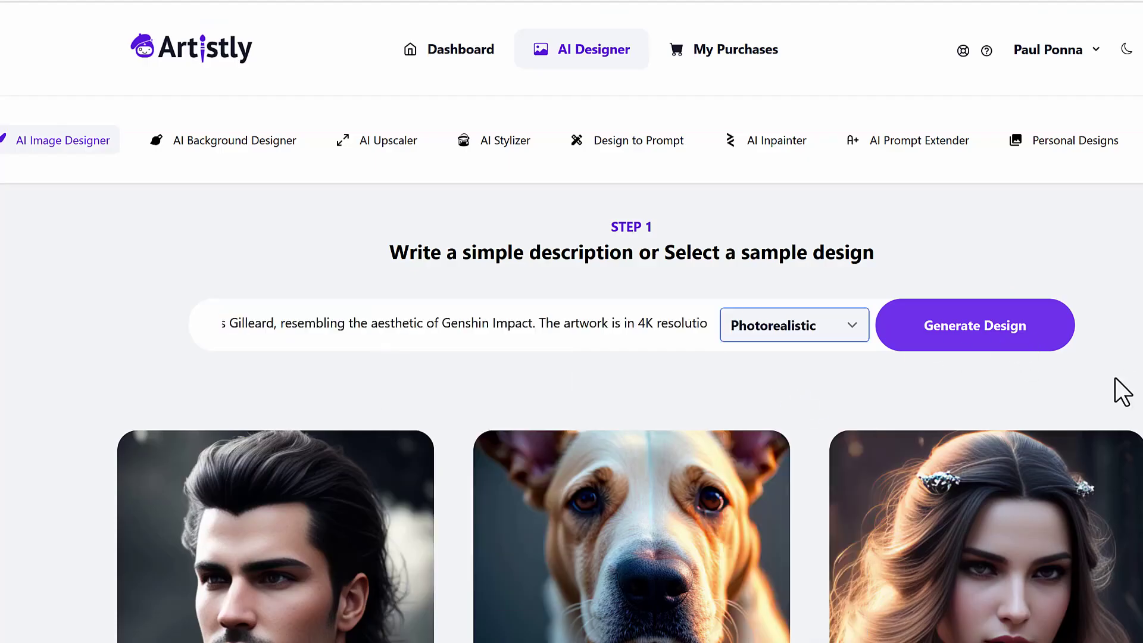
pyautogui.click(795, 325)
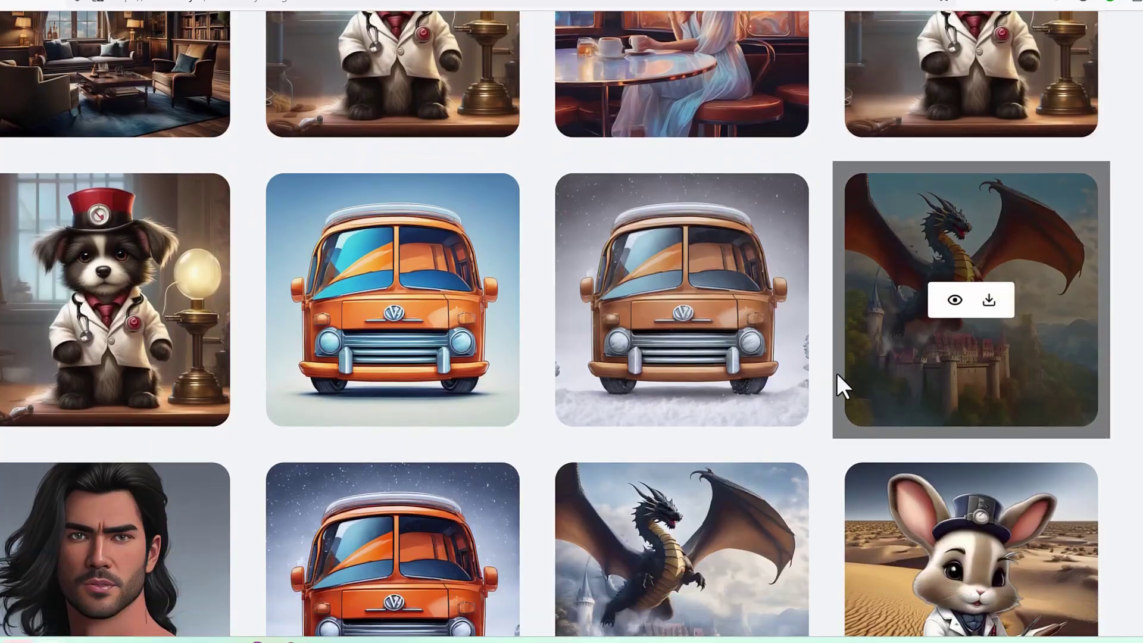
pyautogui.scroll(1, 838, 375)
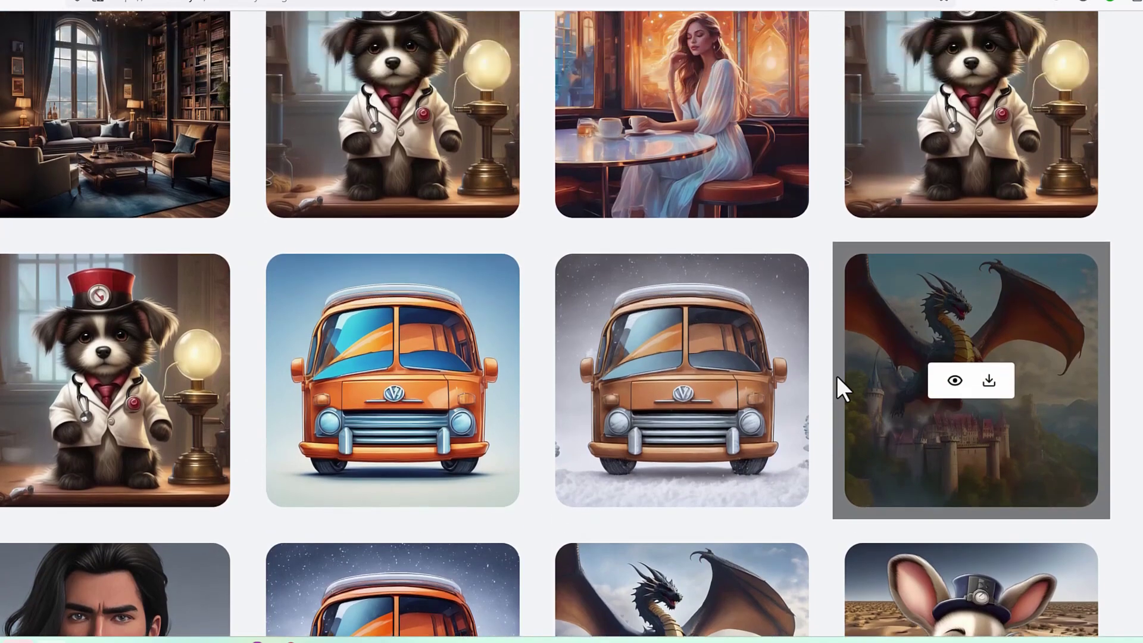
pyautogui.scroll(-3, 835, 370)
pyautogui.scroll(-6, 836, 372)
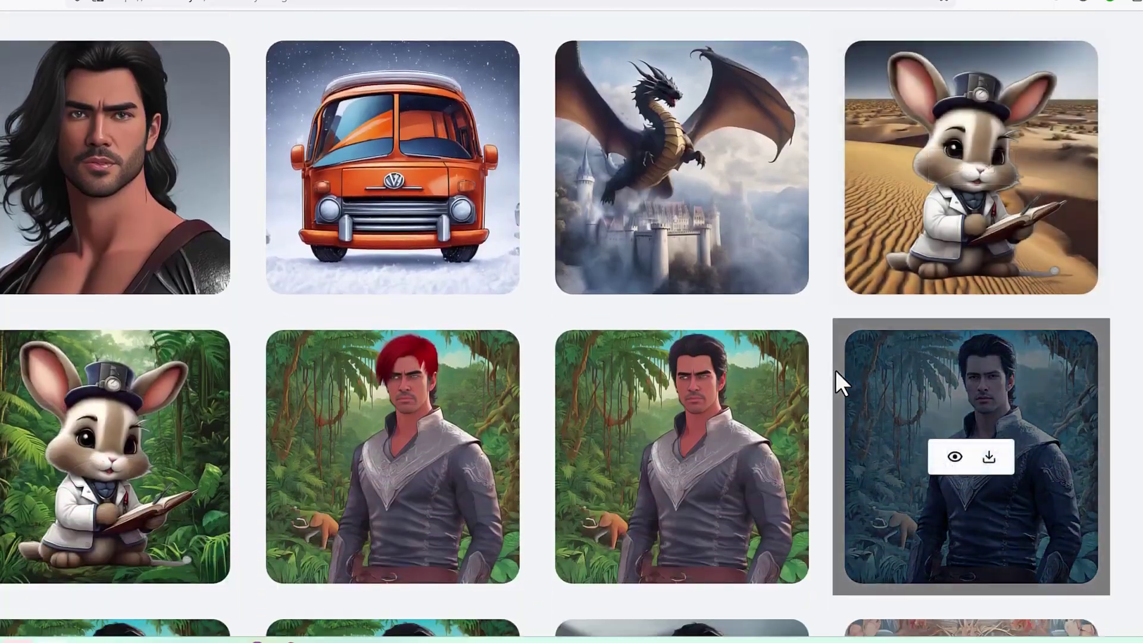